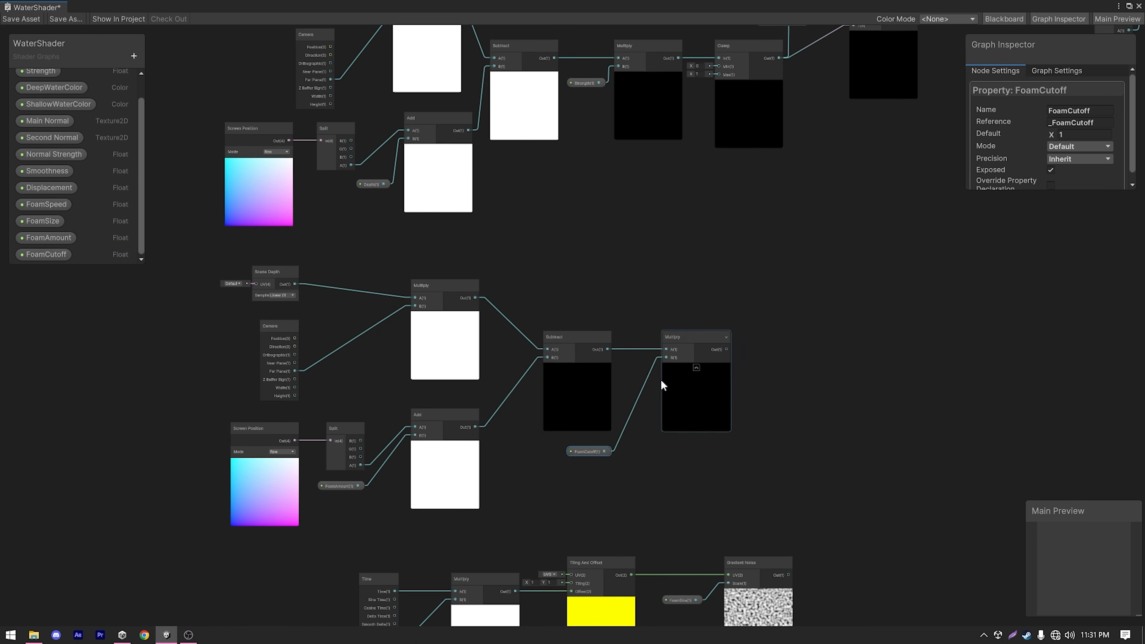
scroll(660, 380, "down", 2)
left_click_drag(324, 243, 848, 460)
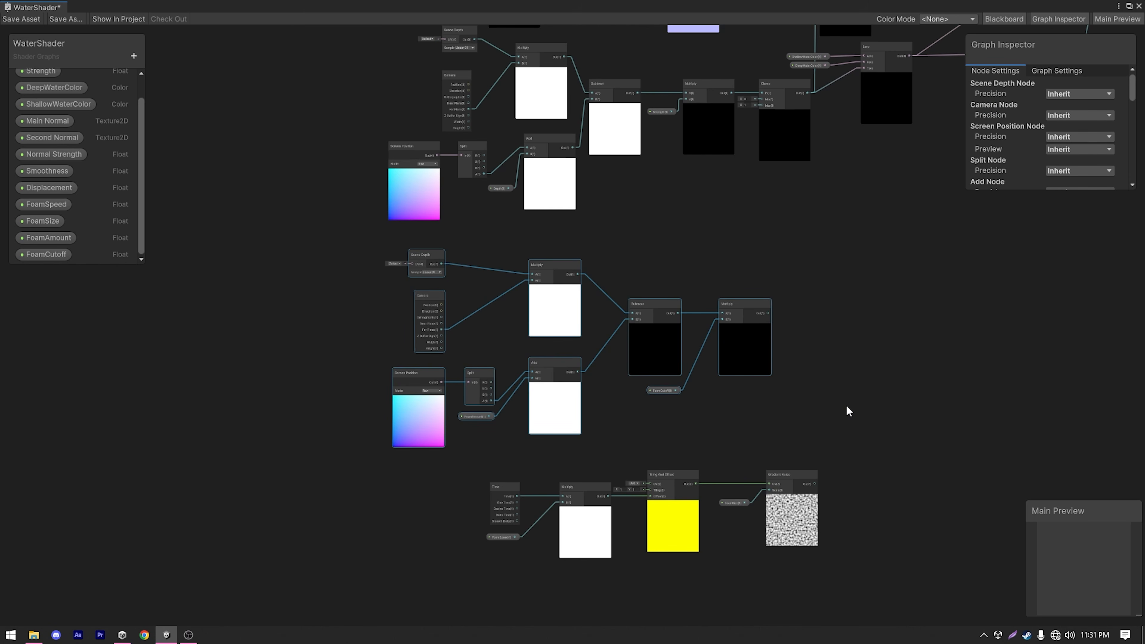
middle_click_drag(819, 373, 699, 336)
left_click_drag(622, 319, 696, 328)
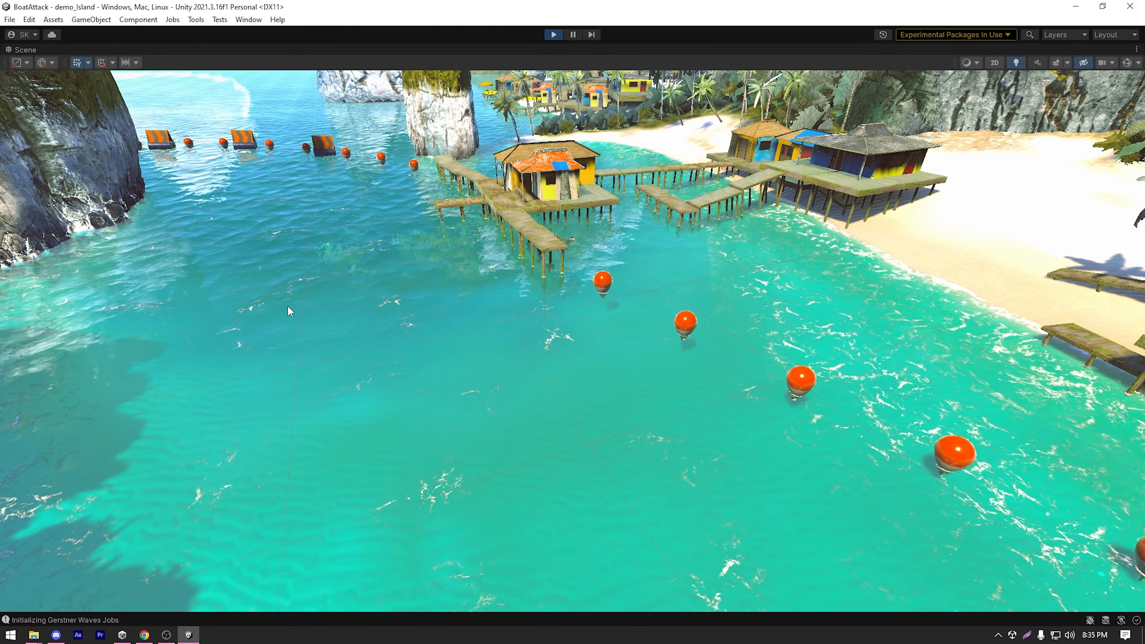
middle_click_drag(448, 239, 681, 534)
middle_click_drag(481, 335, 690, 573)
scroll(622, 523, "up", 1)
scroll(601, 485, "down", 1)
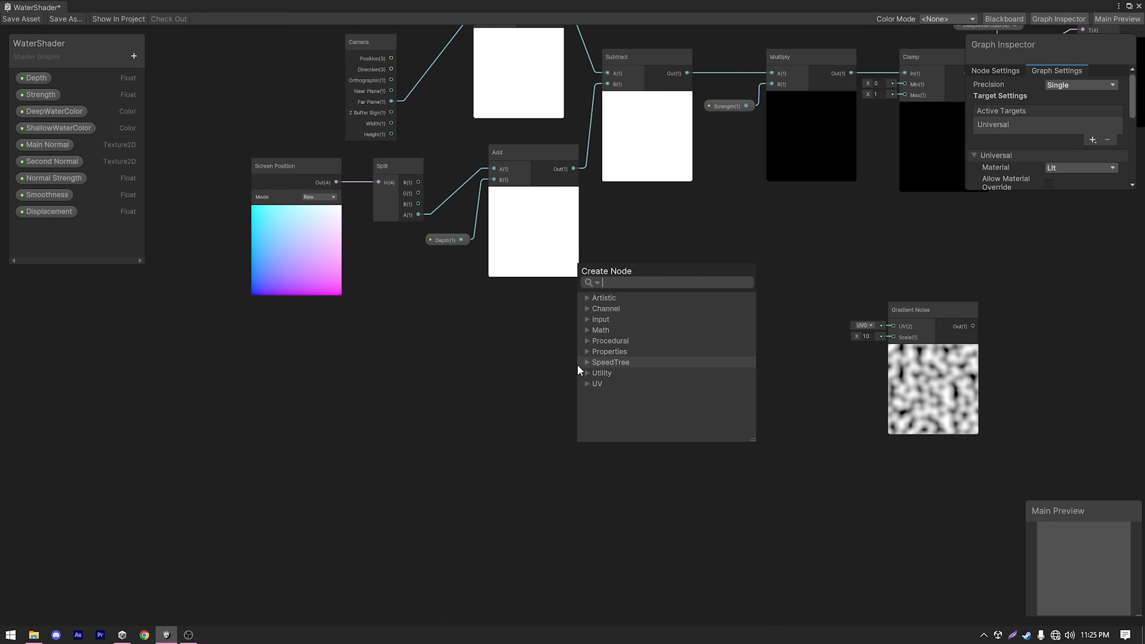
type("m")
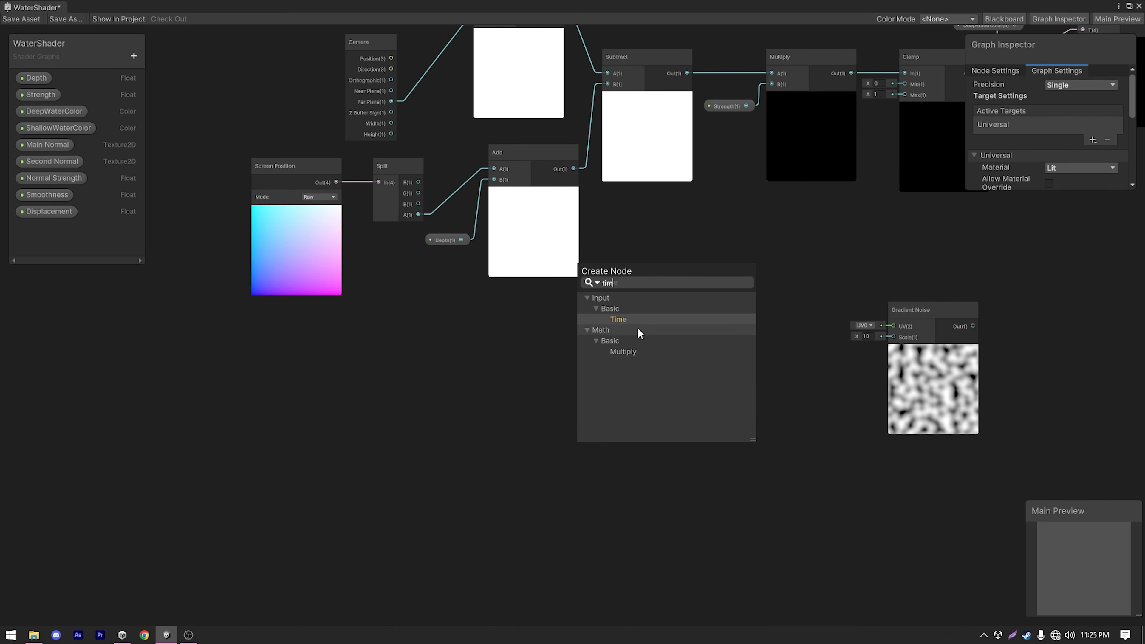
type("e")
key("Return")
left_click_drag(602, 389, 488, 343)
left_click_drag(488, 344, 511, 346)
left_click_drag(542, 429, 591, 418)
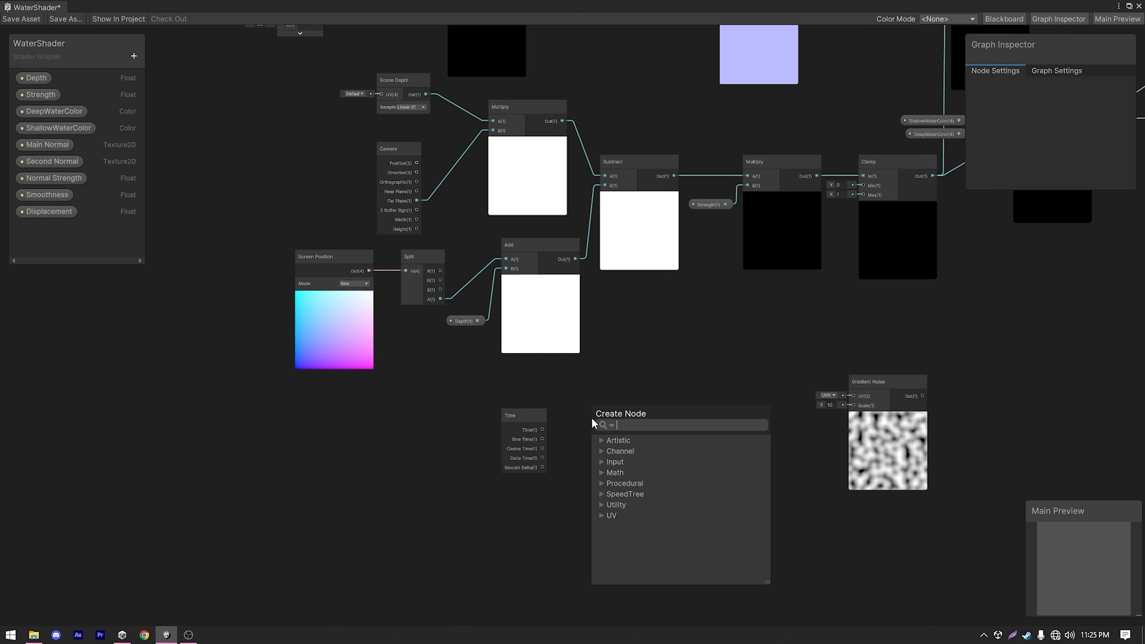
type("mul")
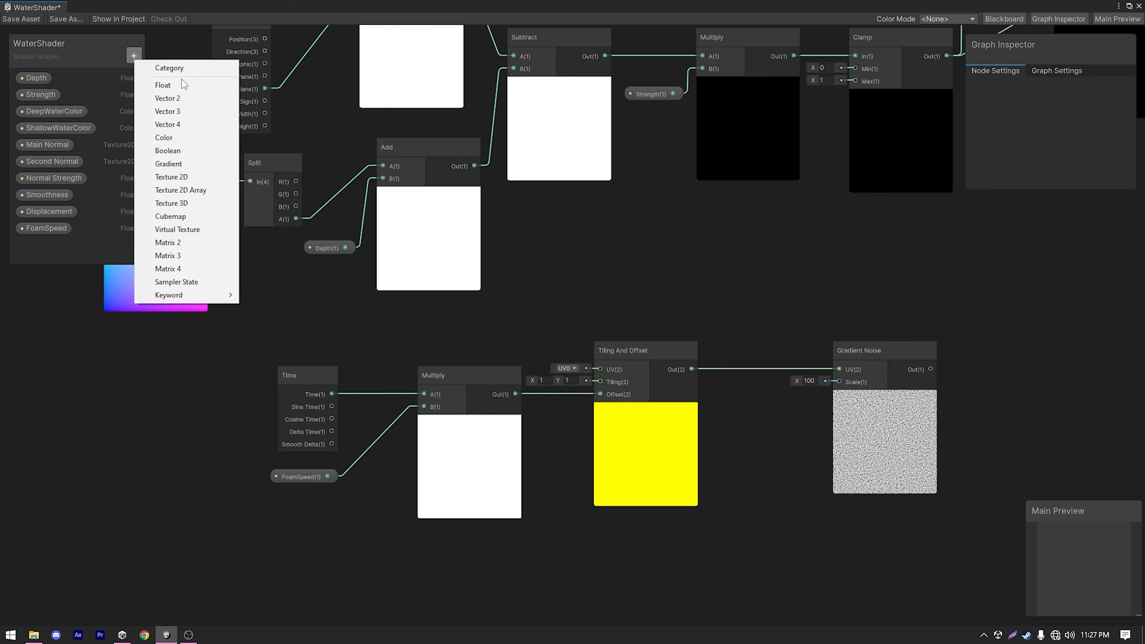
left_click(183, 79)
type("FoamSize")
key("Return")
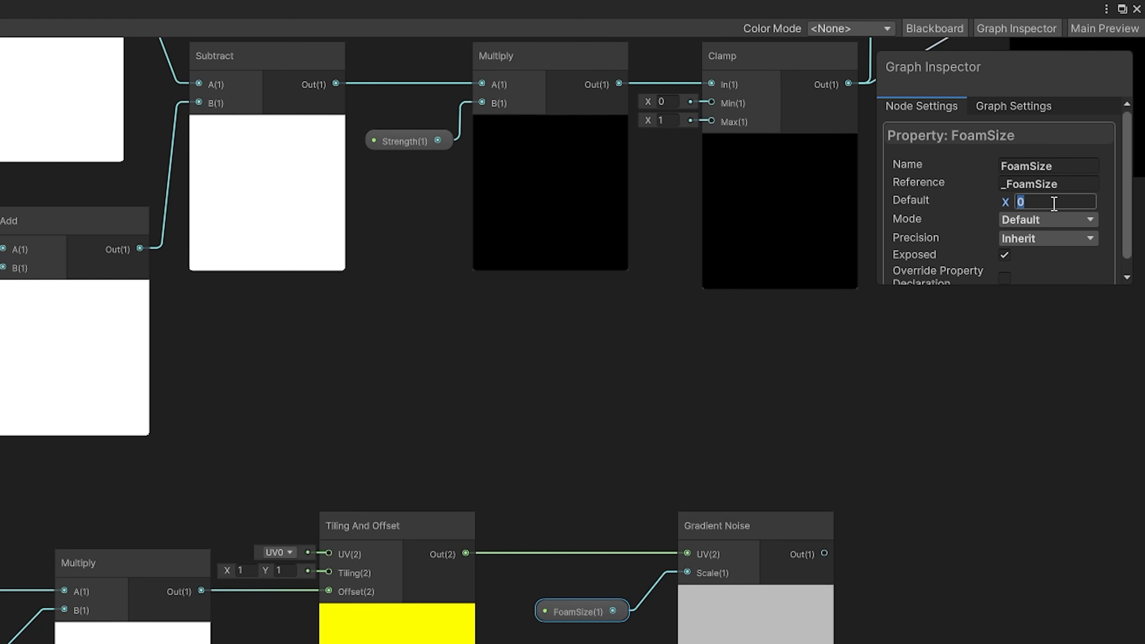
type("30")
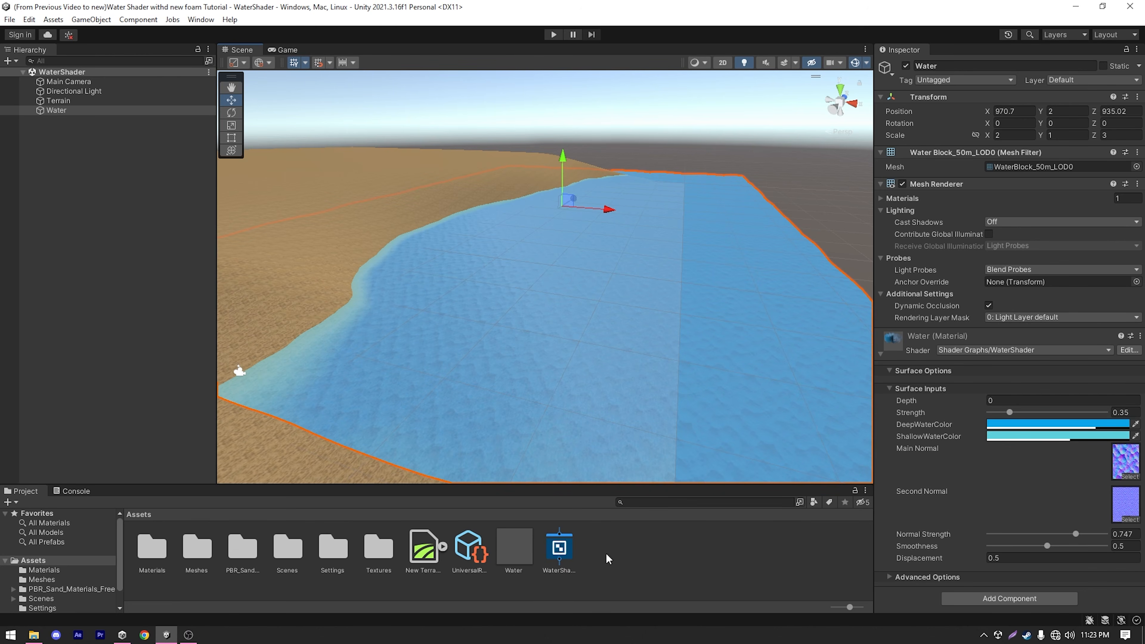
Open the WaterShader graph from the project's Assets folder for editing.
double_click(557, 556)
left_click_drag(339, 57, 585, 188)
left_click(761, 59)
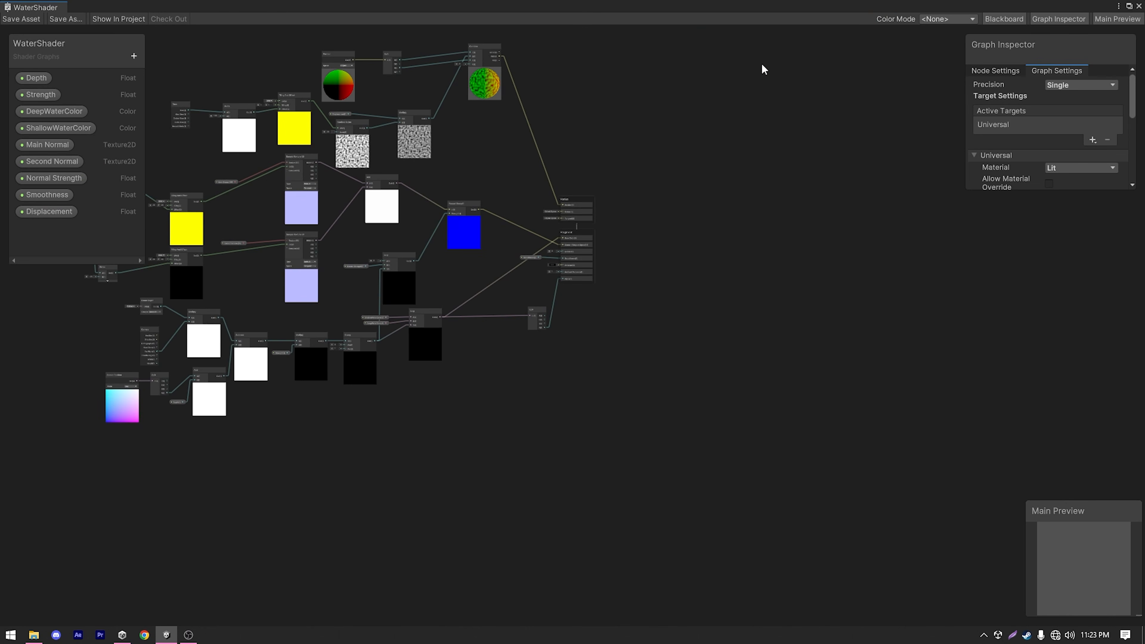
scroll(601, 300, "up", 4)
middle_click_drag(421, 222, 615, 391)
scroll(856, 409, "up", 2)
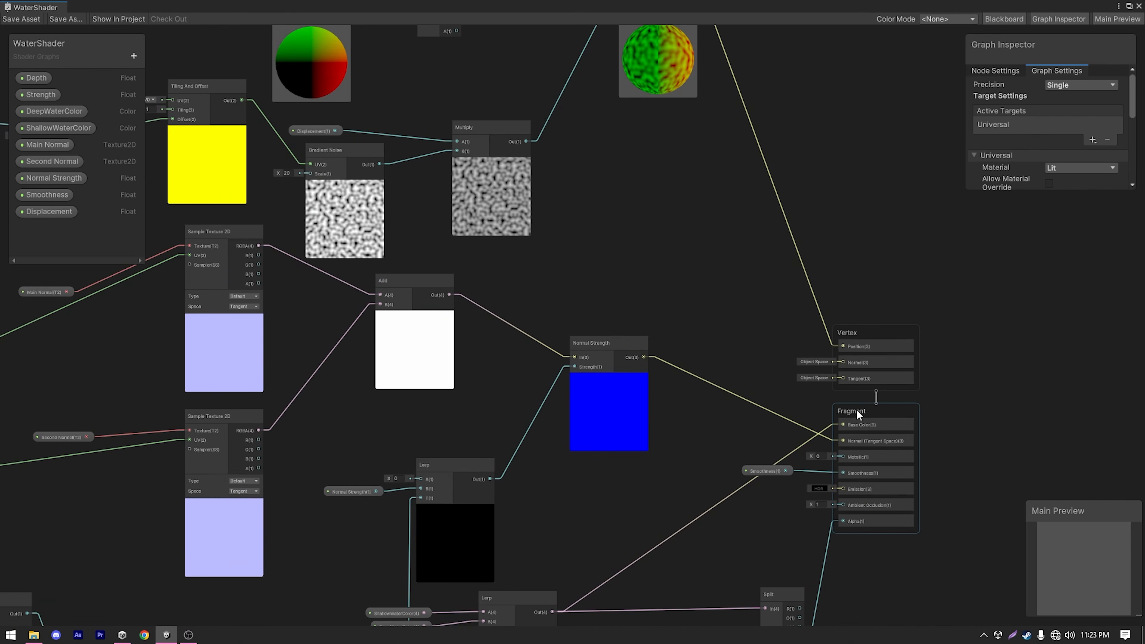
Add a Gradient Noise node in the empty area below the depth nodes.
key("space")
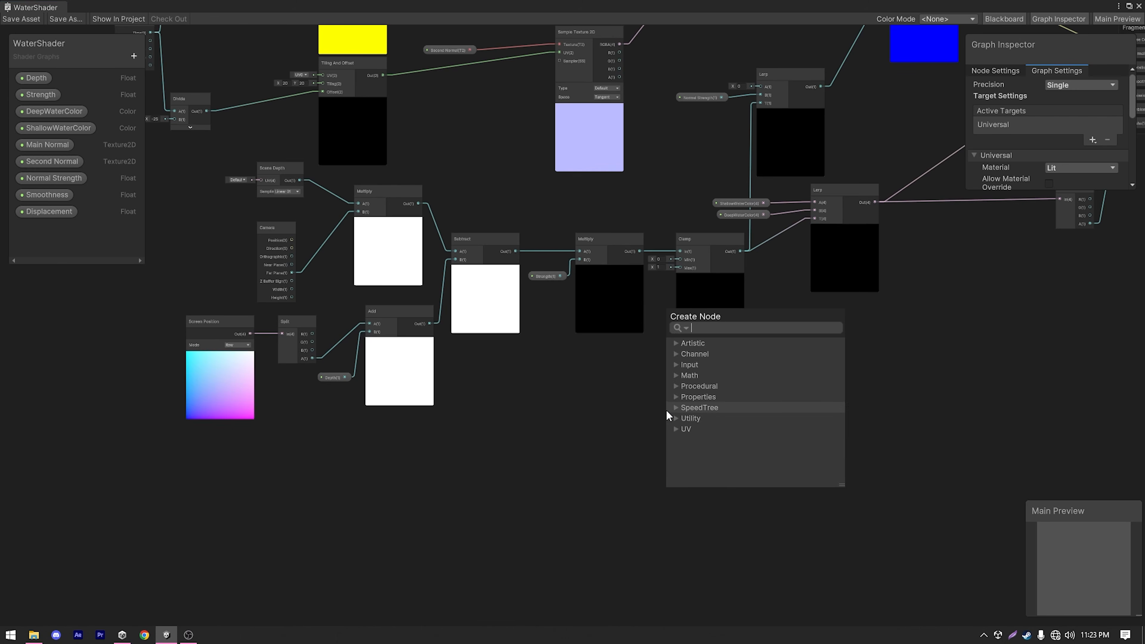
type("gr")
double_click(737, 408)
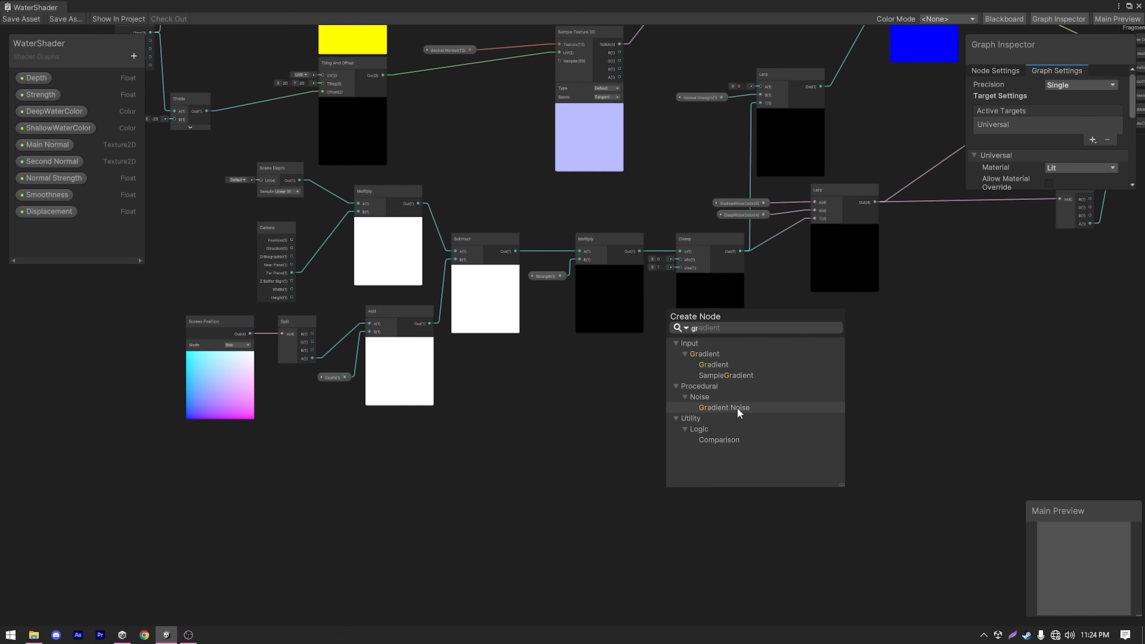
scroll(678, 484, "up", 2)
scroll(608, 462, "down", 1)
middle_click_drag(608, 463, 626, 446)
scroll(626, 446, "up", 1)
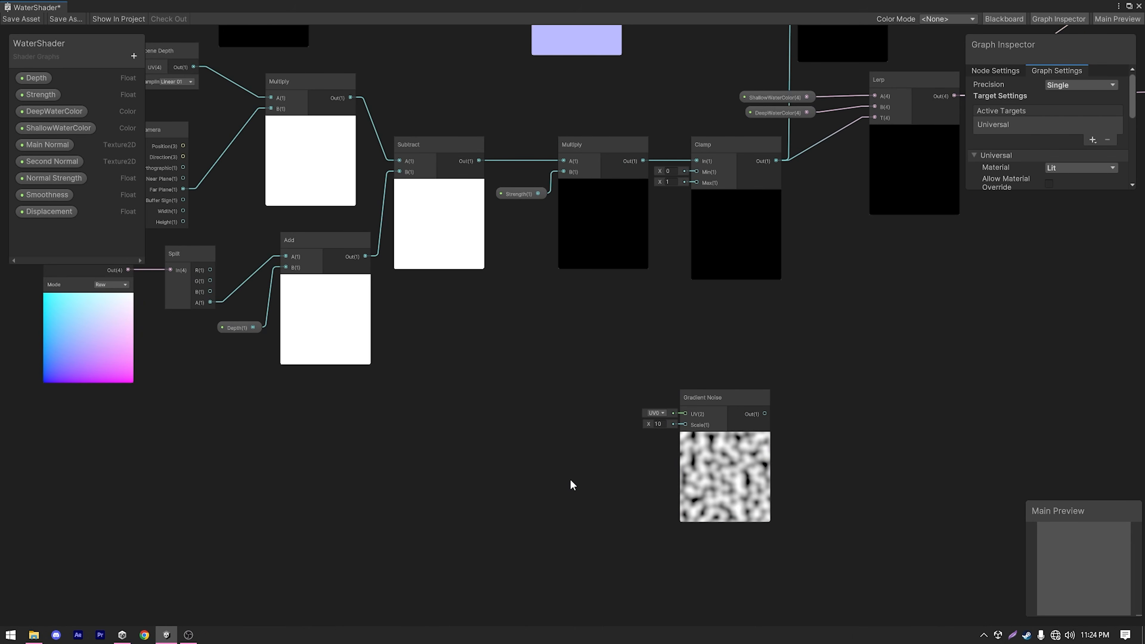
Examine the existing displacement chain of Time, Divide, Tiling And Offset and Gradient Noise nodes.
scroll(569, 479, "down", 1)
key("a")
scroll(625, 195, "up", 2)
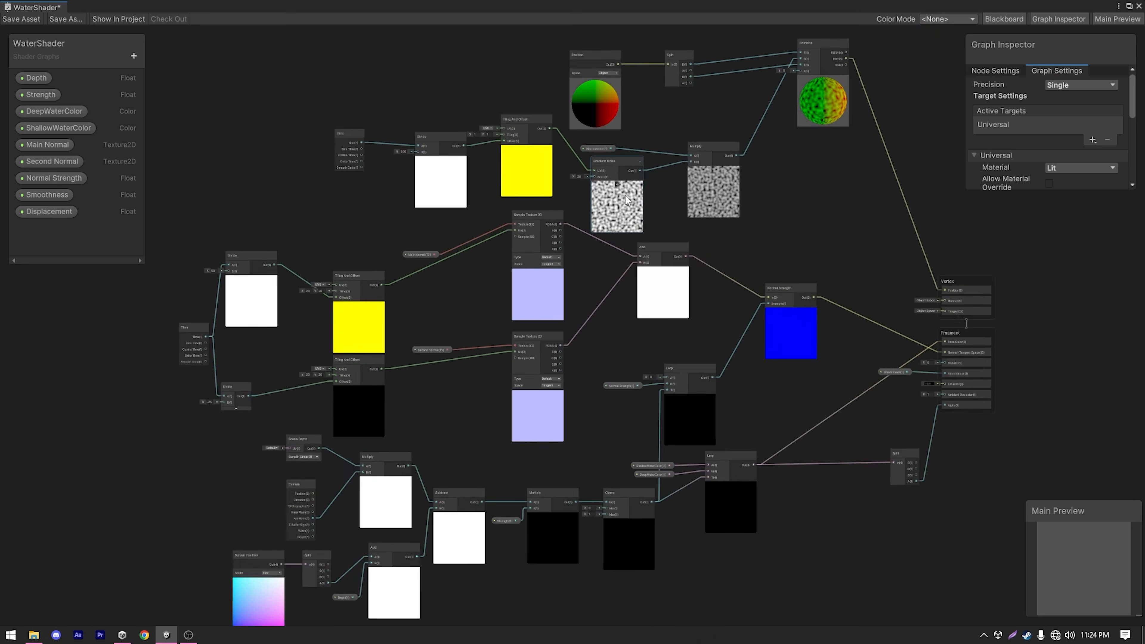
scroll(625, 196, "up", 2)
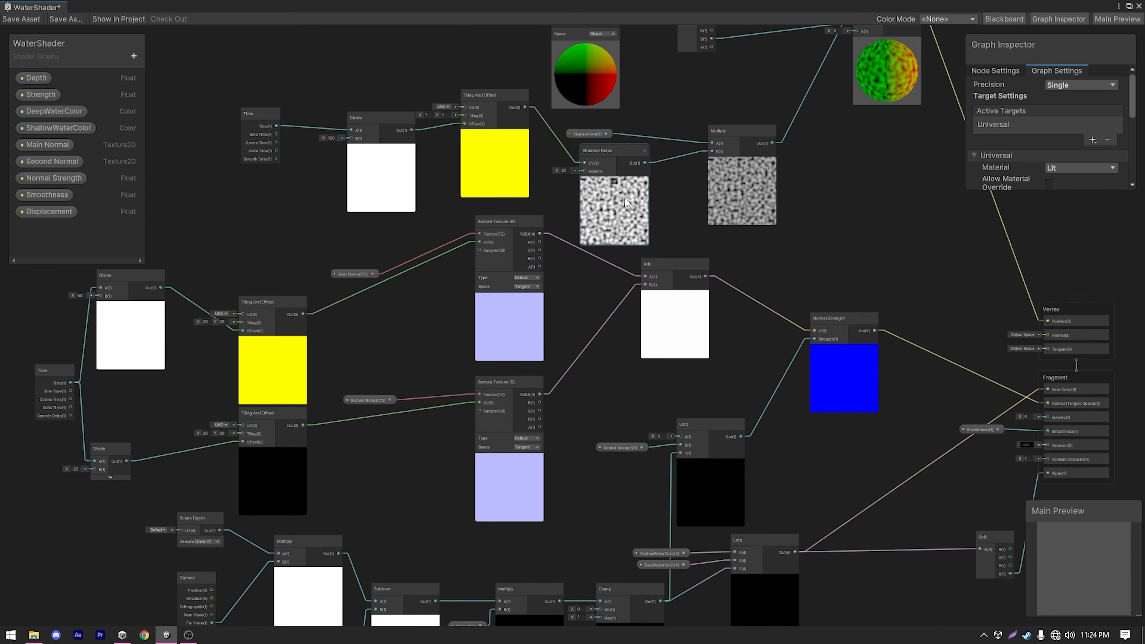
middle_click_drag(571, 155, 574, 216)
scroll(573, 216, "up", 2)
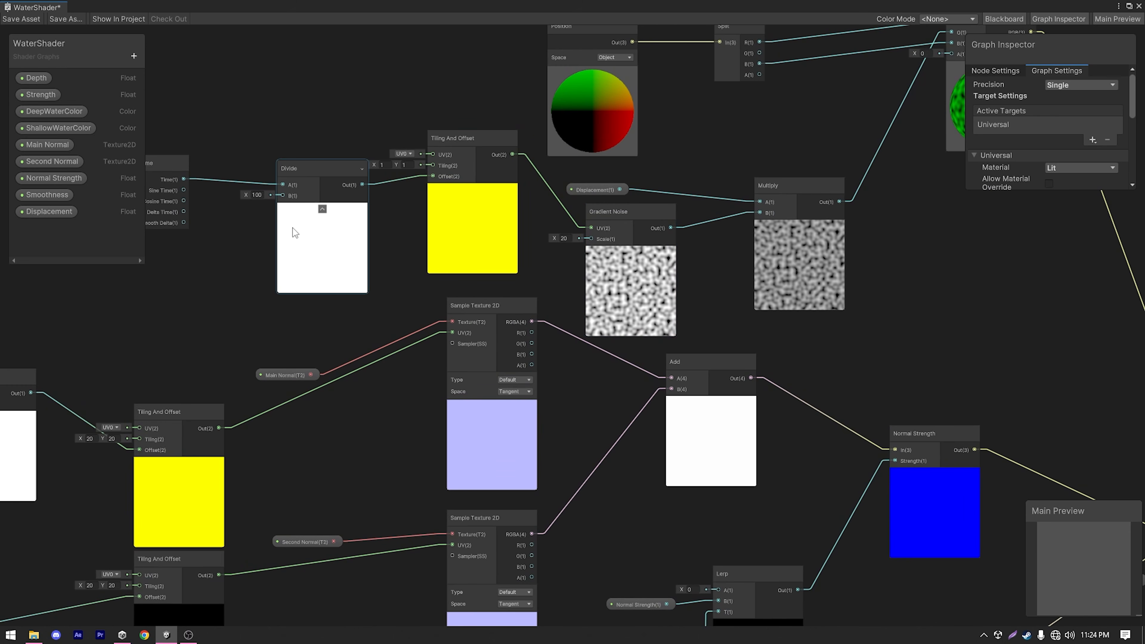
middle_click_drag(476, 297, 554, 308)
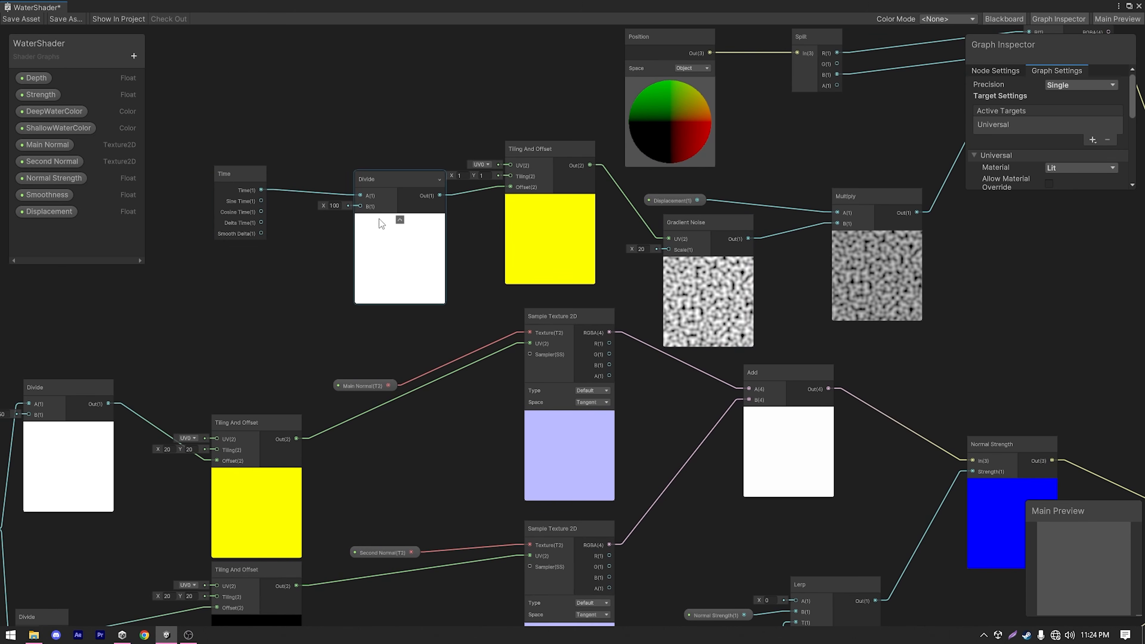
scroll(665, 269, "down", 4)
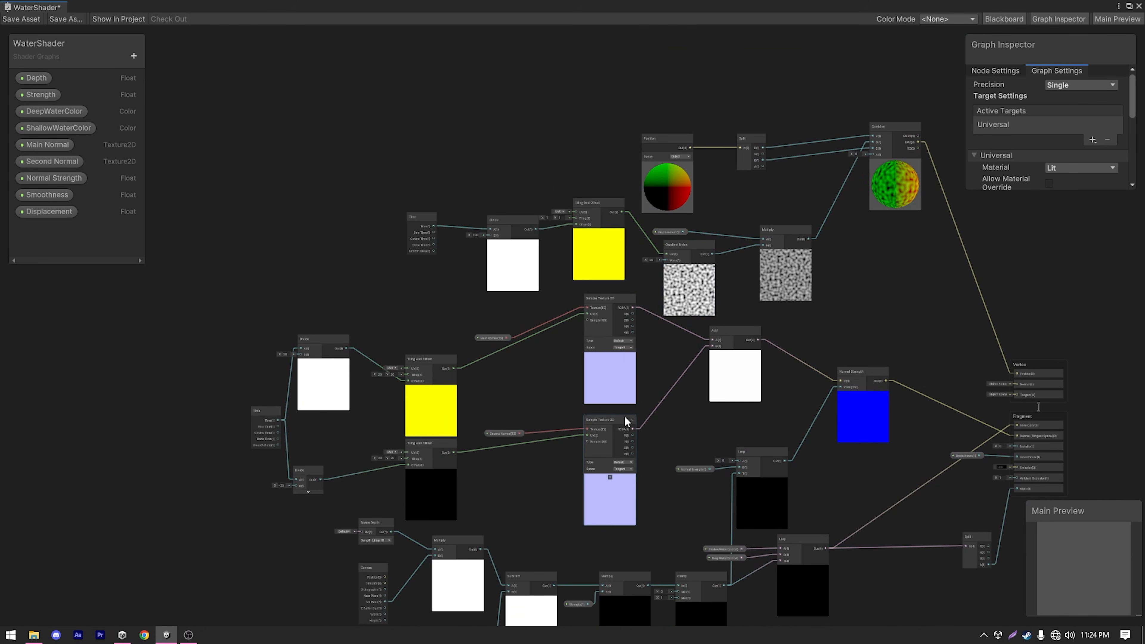
Add a Time node below the depth section, well ahead of the new Gradient Noise node.
middle_click_drag(612, 532, 618, 321)
key("space")
type("tim")
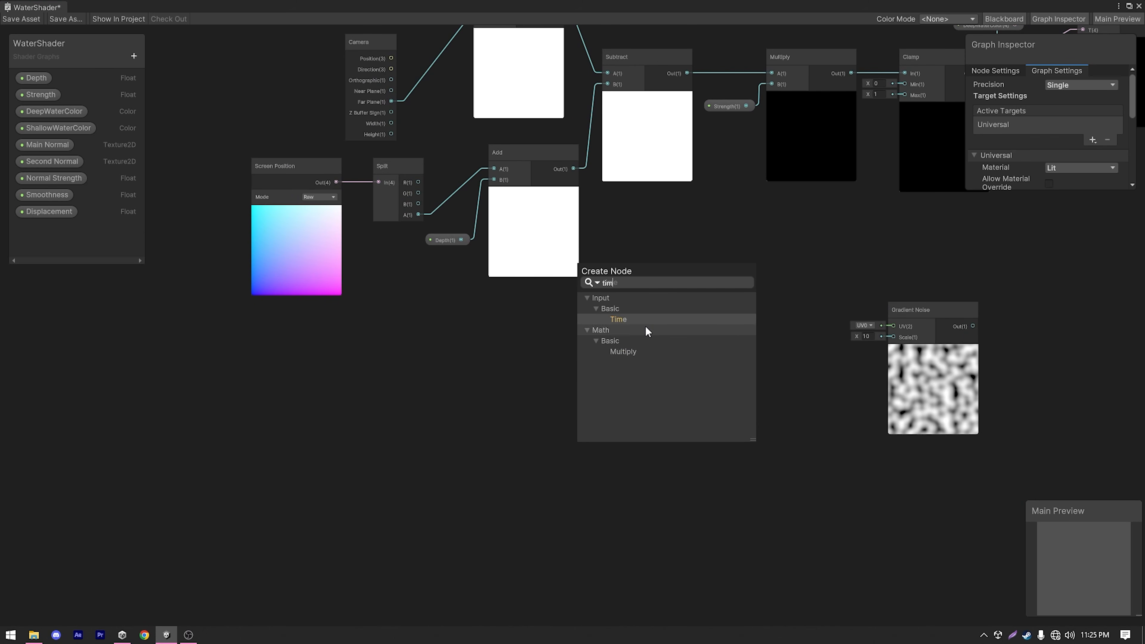
key("Return")
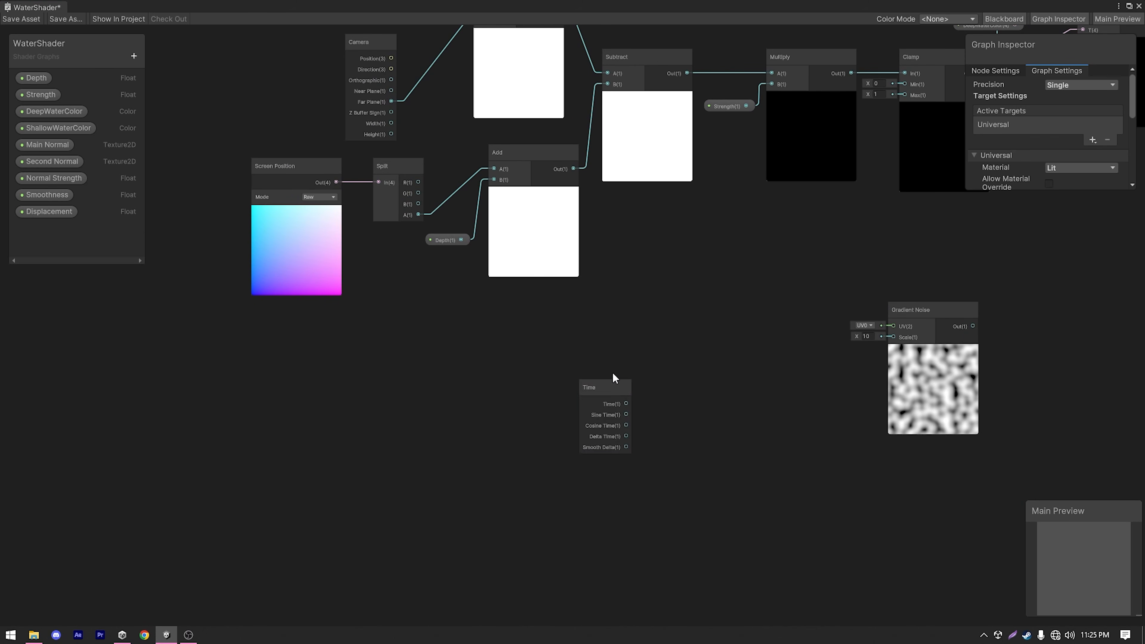
left_click_drag(608, 385, 490, 349)
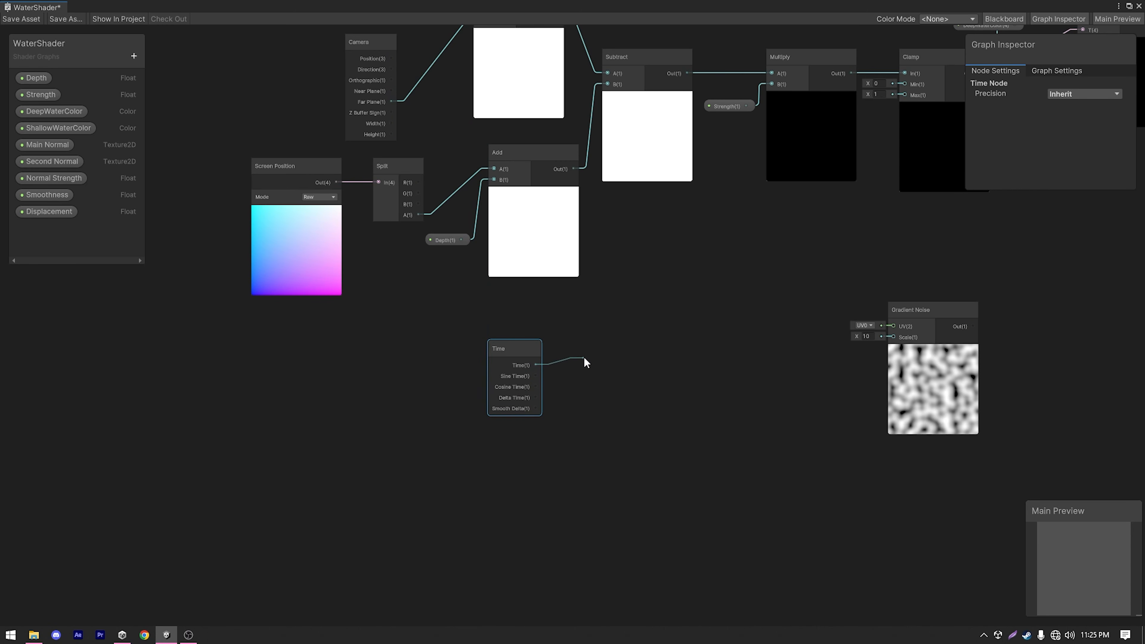
Add a Multiply node beside the new Time node, with the Time output feeding its A input.
left_click_drag(582, 359, 584, 356)
scroll(584, 356, "down", 1)
type("mul")
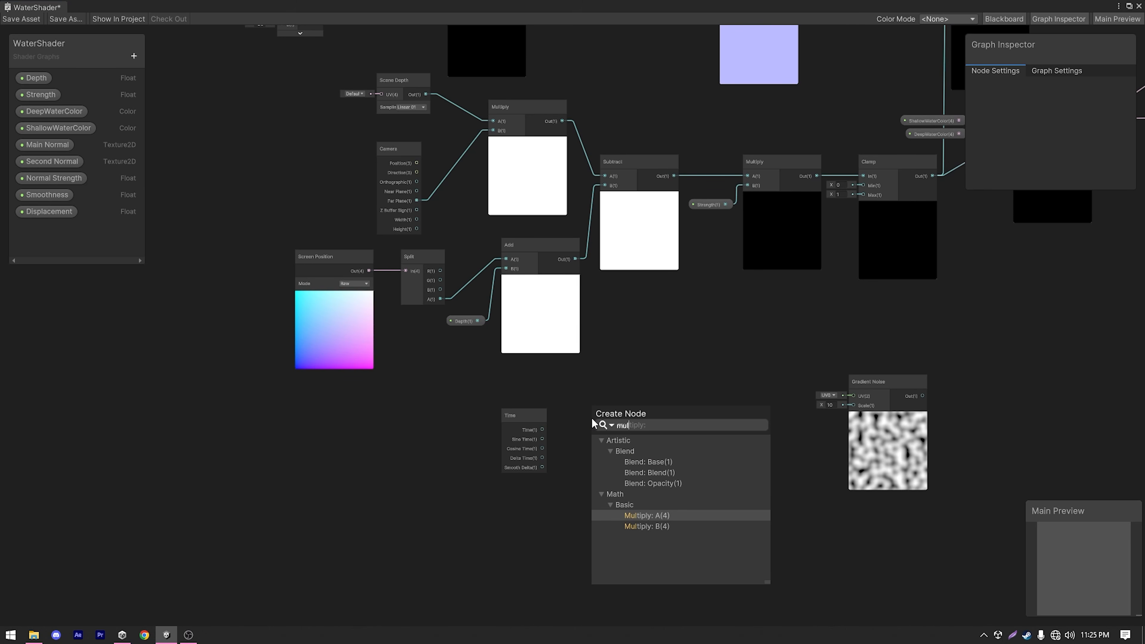
left_click(663, 514)
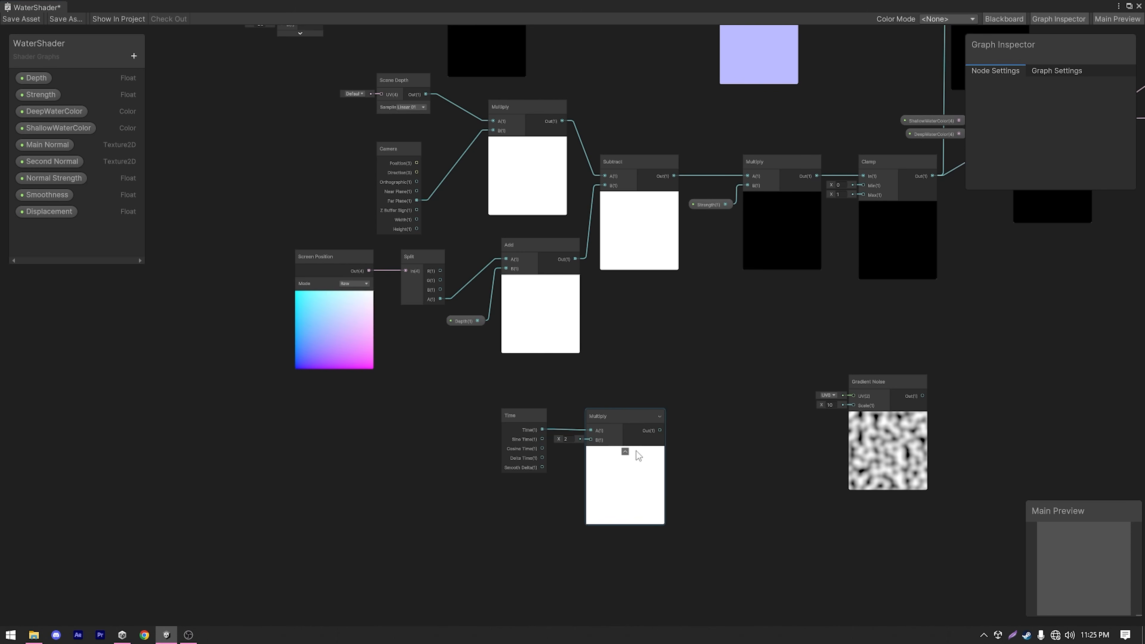
left_click_drag(626, 409, 639, 400)
scroll(649, 409, "up", 2)
Create a Float property named FoamSpeed with default 1 and connect it to the new Multiply node's B input.
left_click(134, 56)
left_click(170, 81)
type("FoamSpeed")
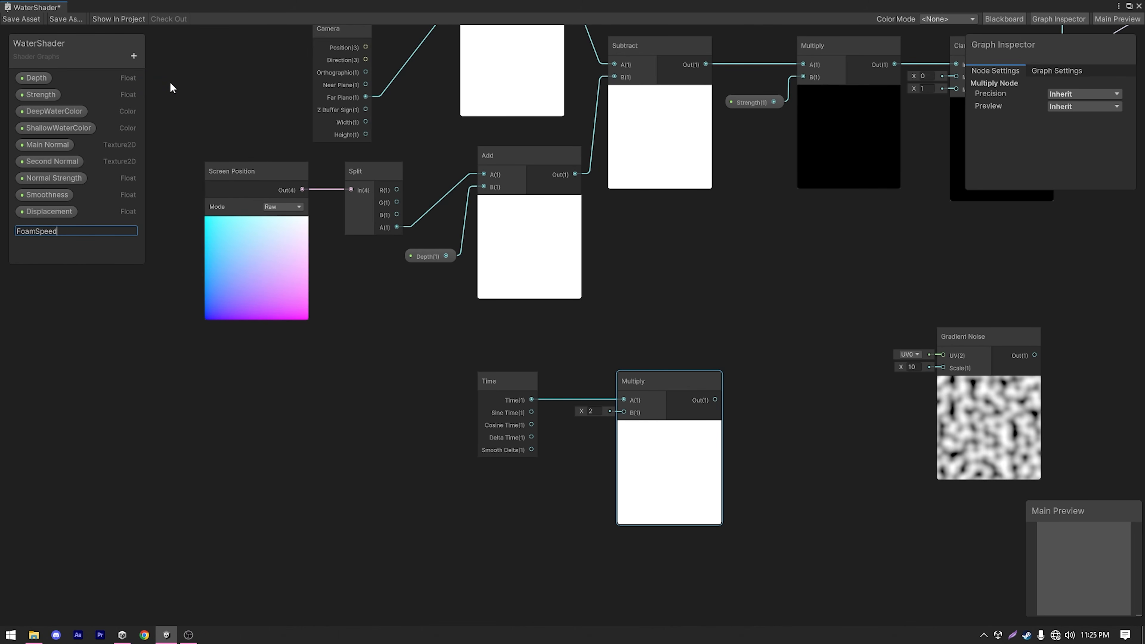
key("Return")
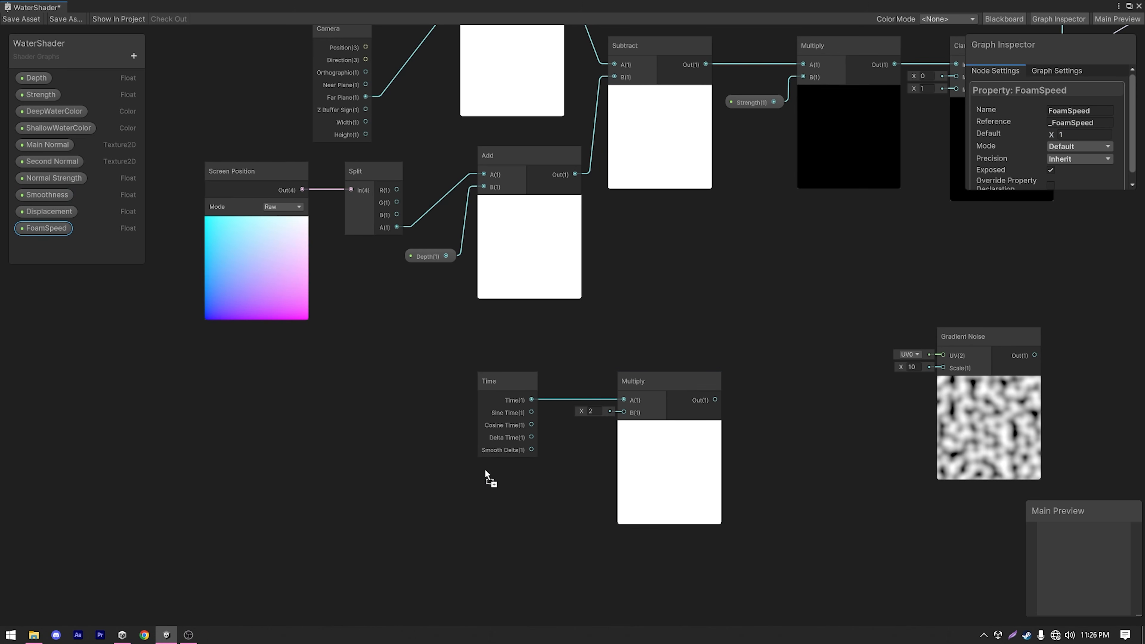
left_click_drag(616, 412, 622, 413)
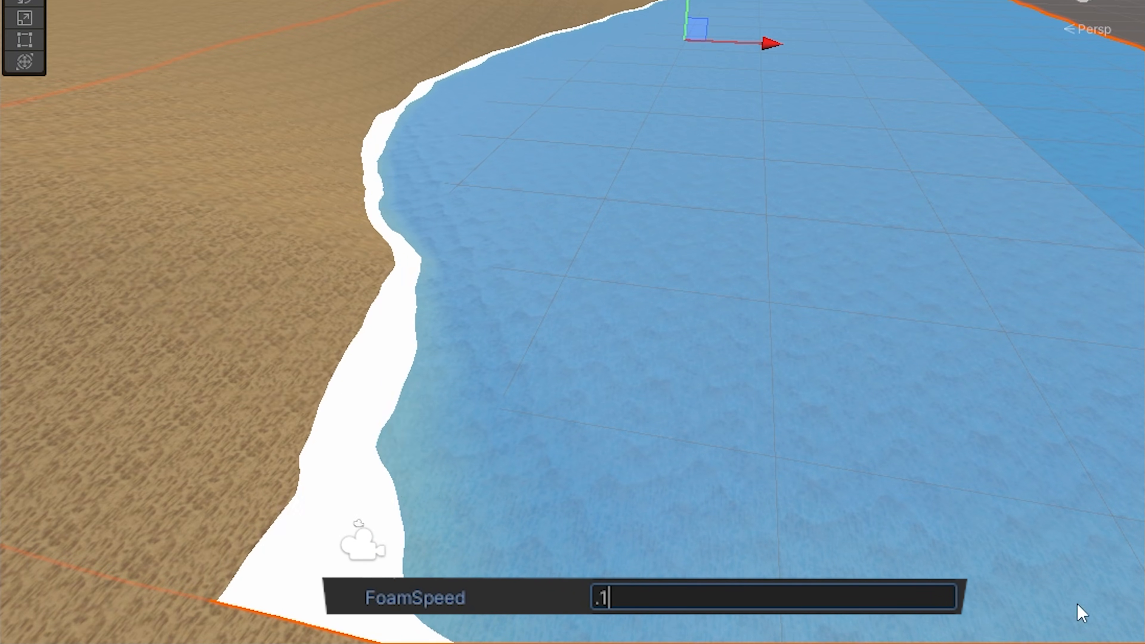
key("BackSpace")
type("01")
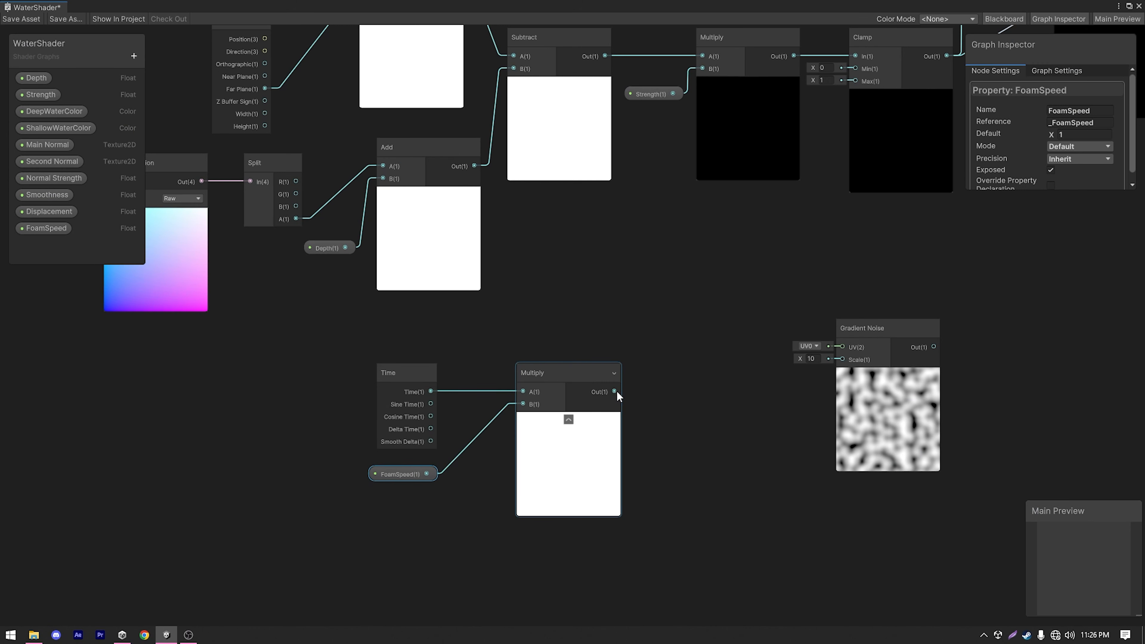
Add a Tiling And Offset node with the Multiply output feeding Offset, and connect its output to the new Gradient Noise node's UV.
key("space")
type("til")
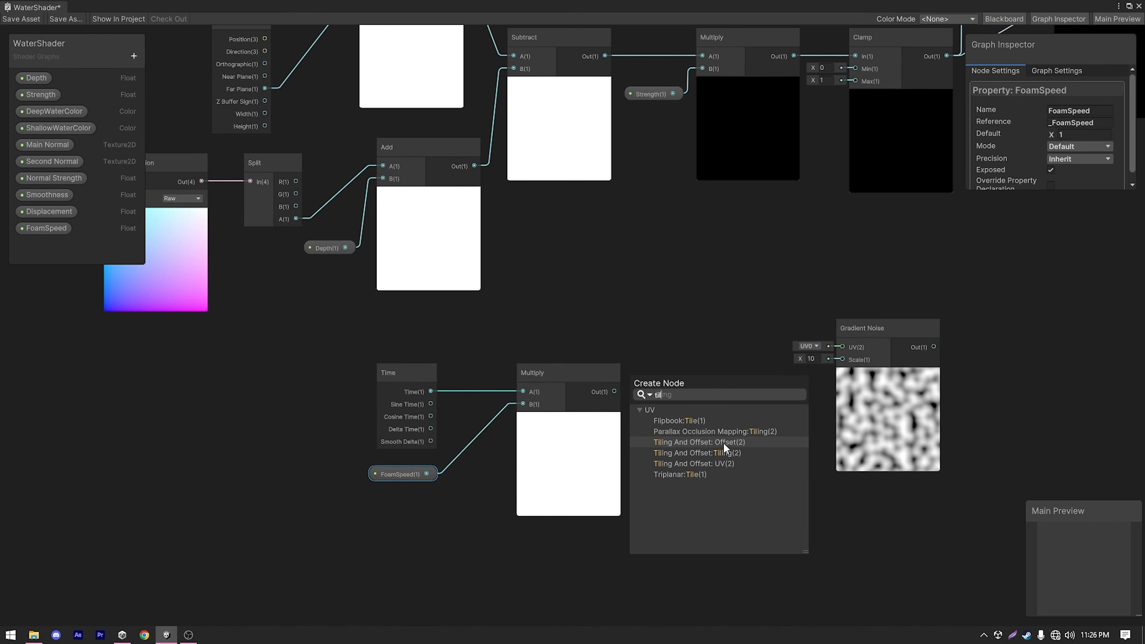
left_click(722, 442)
left_click_drag(679, 356, 715, 354)
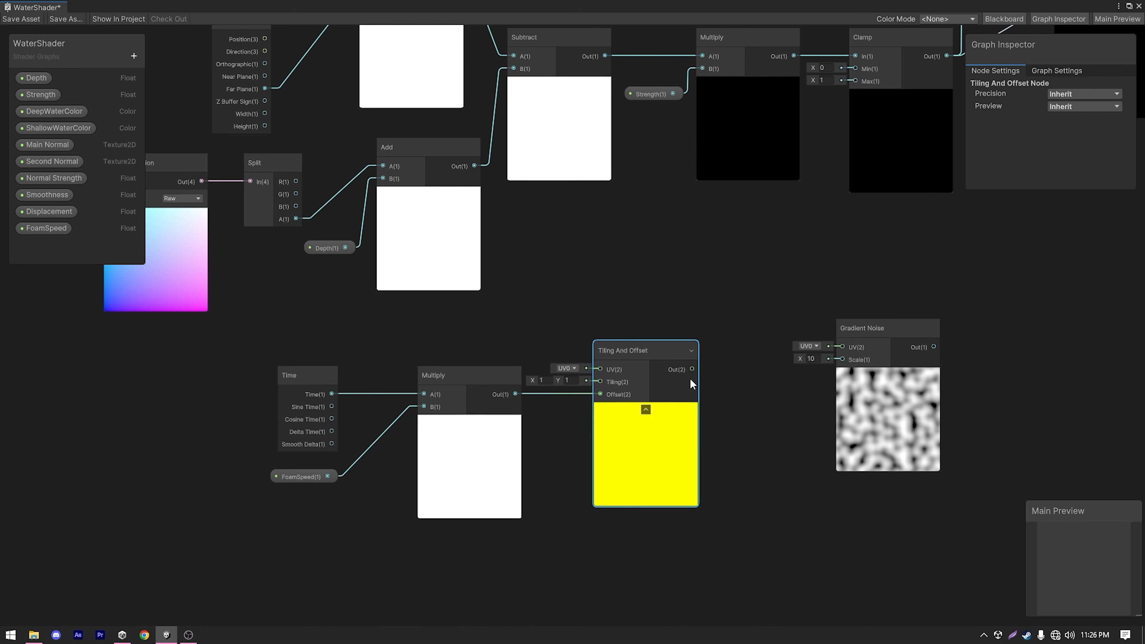
left_click_drag(695, 371, 879, 349)
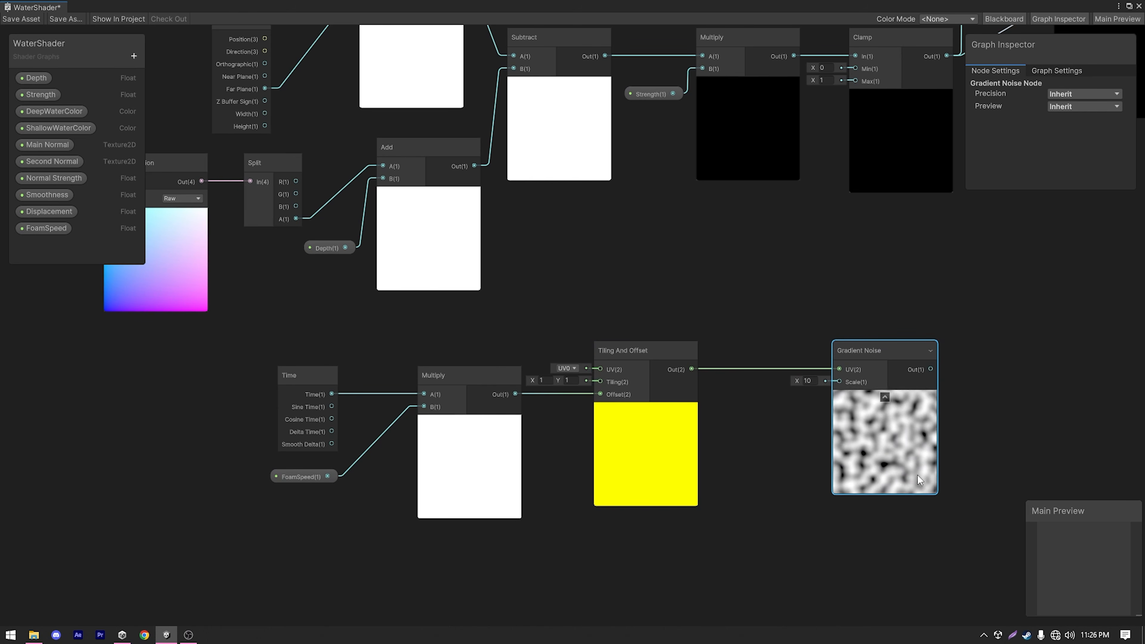
Try scale values of 1 and 100 on the new Gradient Noise node.
left_click(811, 380)
type("1")
left_click(797, 412)
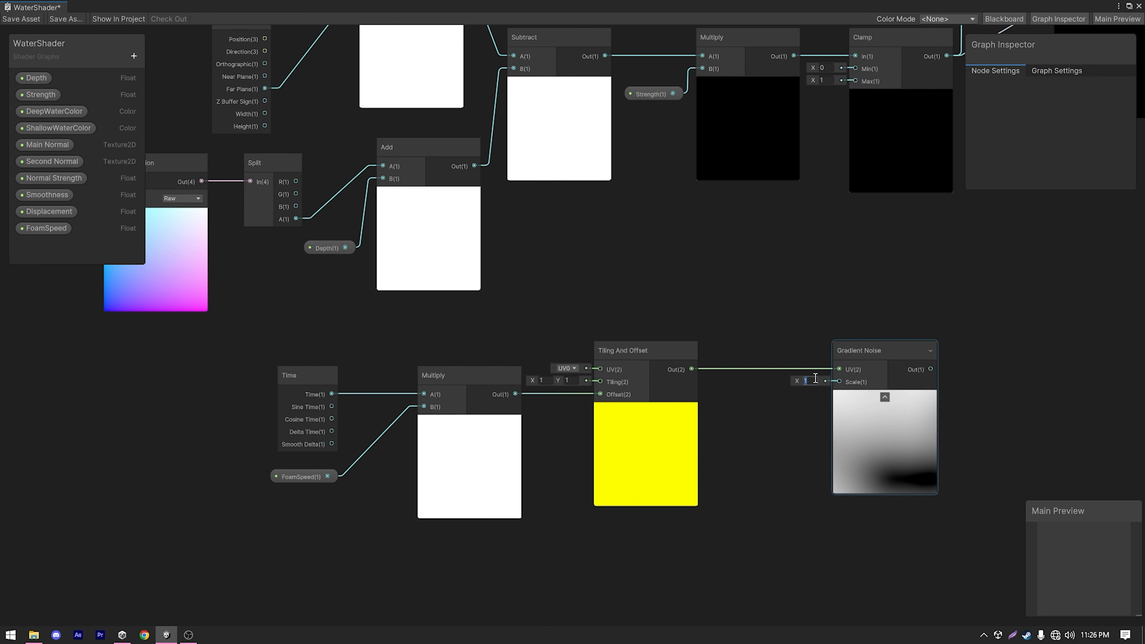
type("00")
Create a Float property named FoamSize and connect it to the new Gradient Noise node's Scale input.
left_click(133, 55)
left_click(182, 79)
type("Foam")
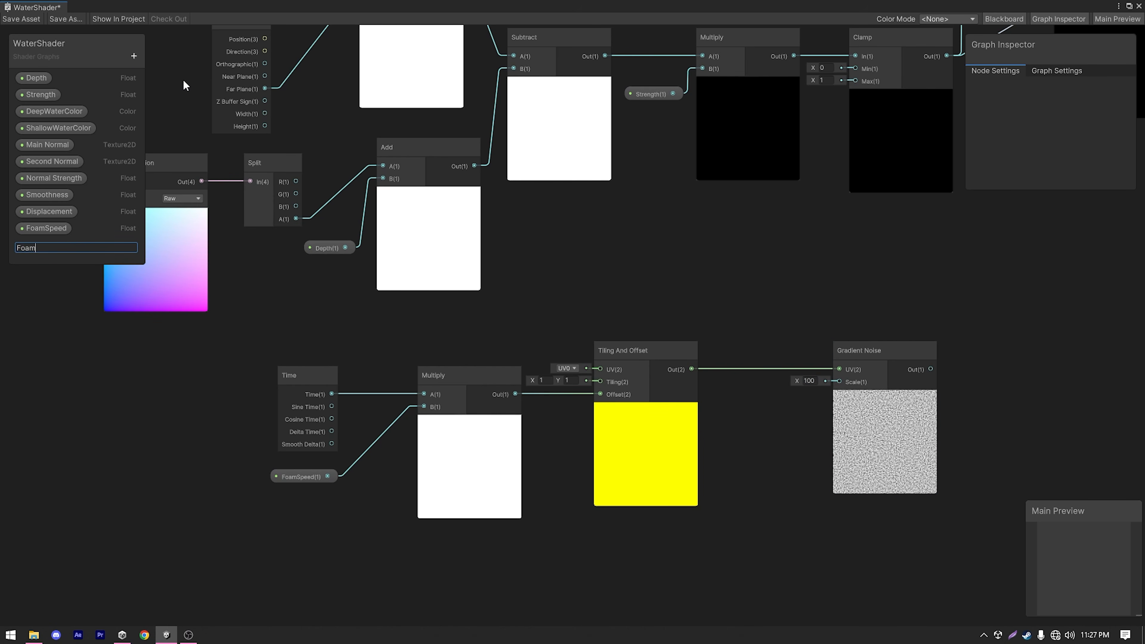
type("Size")
key("Return")
left_click_drag(44, 244, 837, 381)
left_click(812, 381)
type("30")
left_click_drag(783, 422, 784, 410)
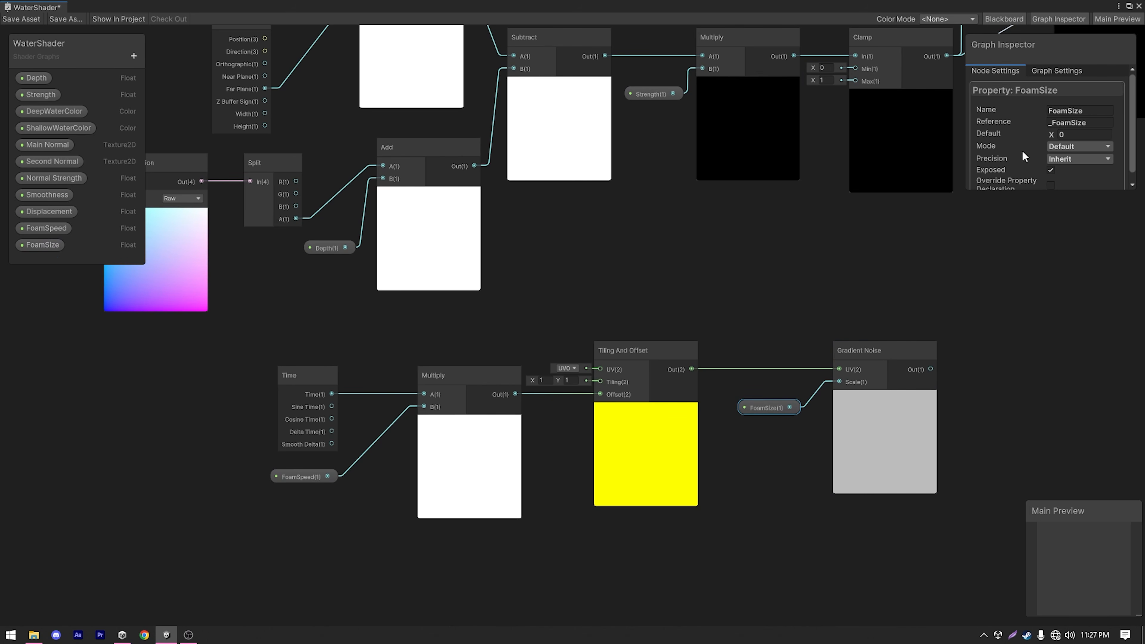
Set the FoamSize property's default value to 30.
left_click(1084, 136)
type("30")
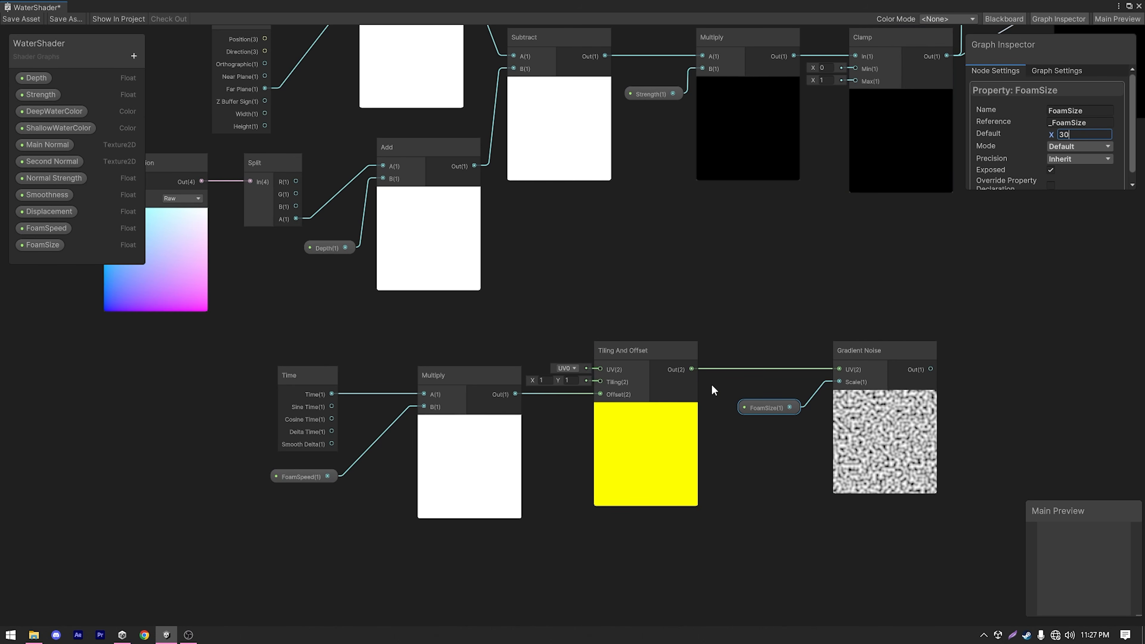
left_click(785, 299)
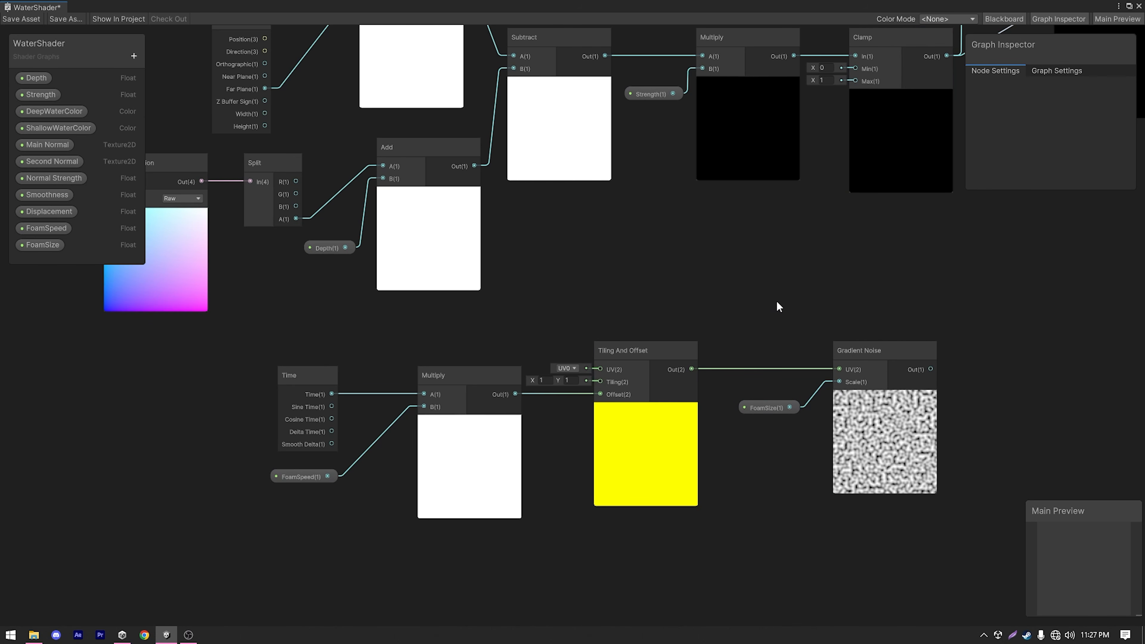
left_click(632, 380)
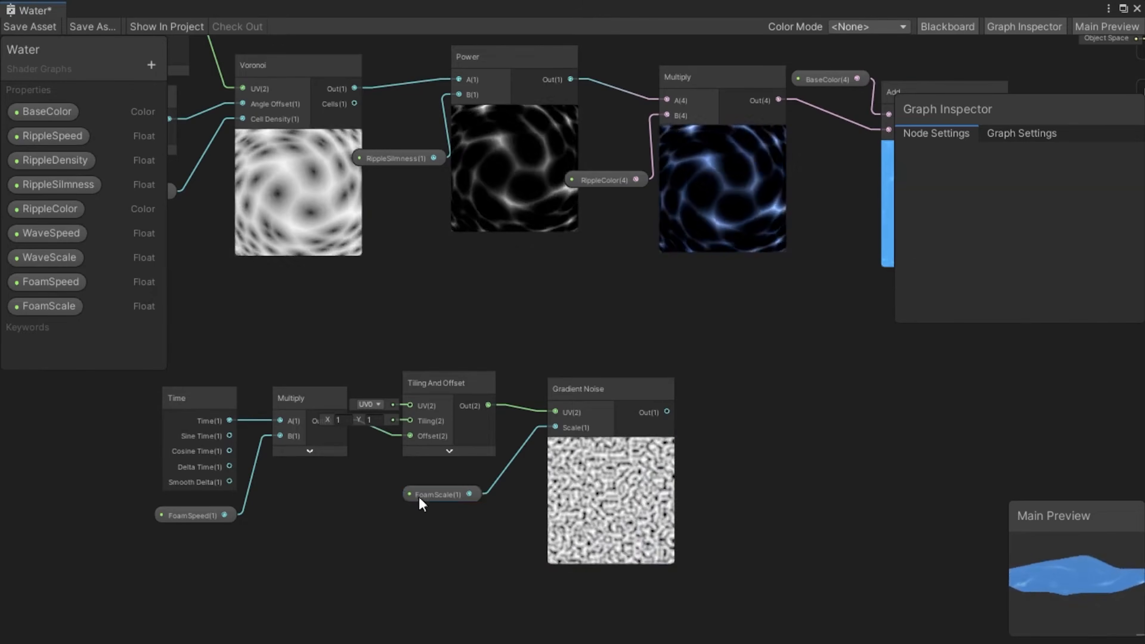
left_click(439, 471)
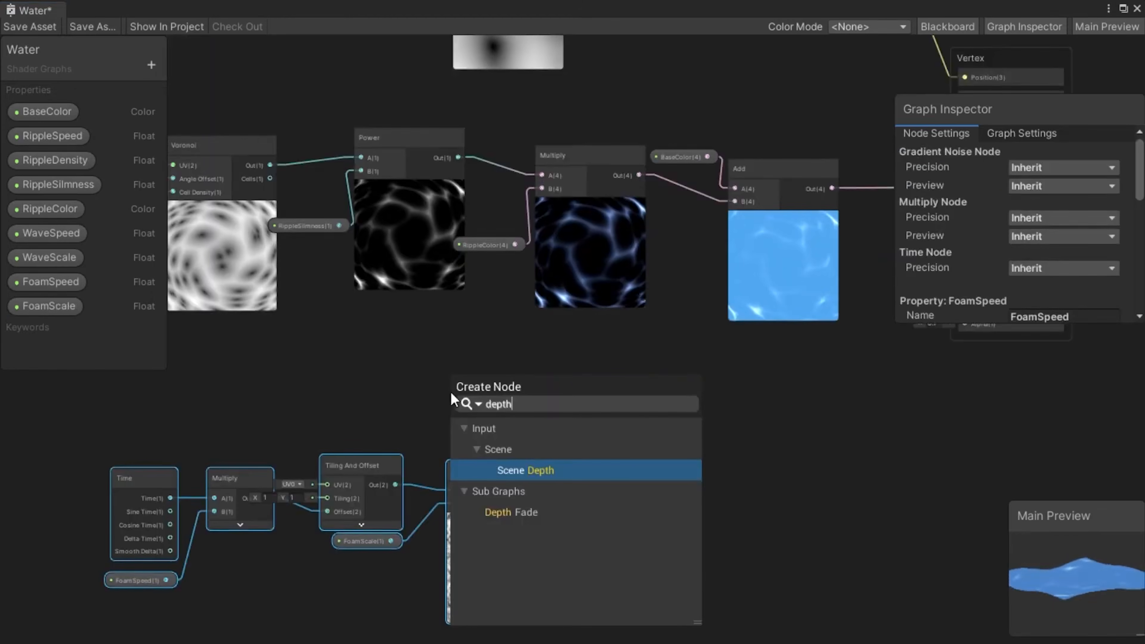
Add the Depth Fade sub graph node to the Water shader graph.
left_click(533, 508)
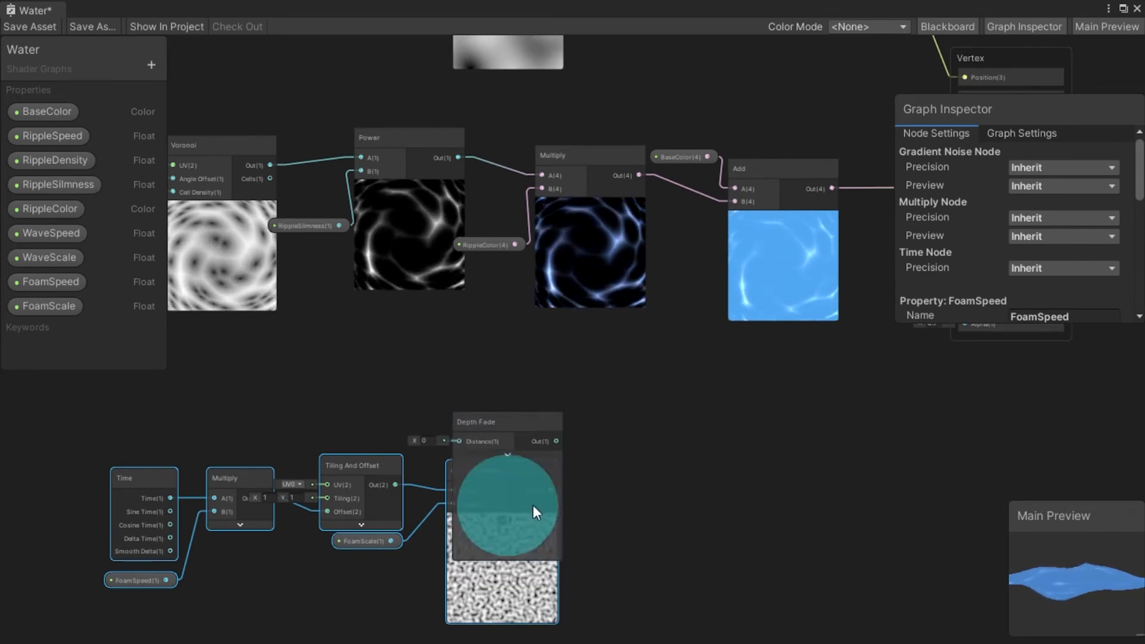
Position the Depth Fade node above the foam Gradient Noise and create a Float property named FoamAmount with a default value of 4.
left_click_drag(508, 435, 500, 340)
scroll(495, 351, "up", 2)
left_click(150, 65)
left_click(210, 75)
type("FoamAmount")
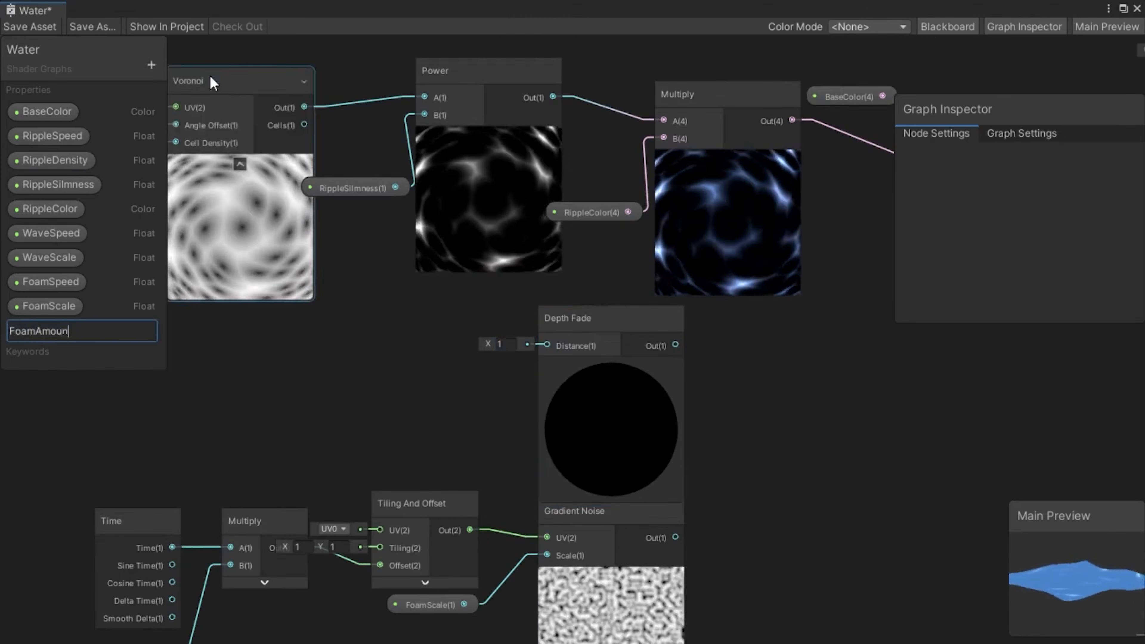
key("Return")
left_click(73, 331)
left_click(1055, 216)
type("4")
Place the FoamAmount property in the graph and connect it to the Depth Fade node's Distance input.
left_click_drag(57, 312, 447, 369)
key("ctrl+z")
left_click_drag(60, 335, 416, 371)
left_click_drag(472, 373, 546, 345)
left_click_drag(435, 368, 447, 336)
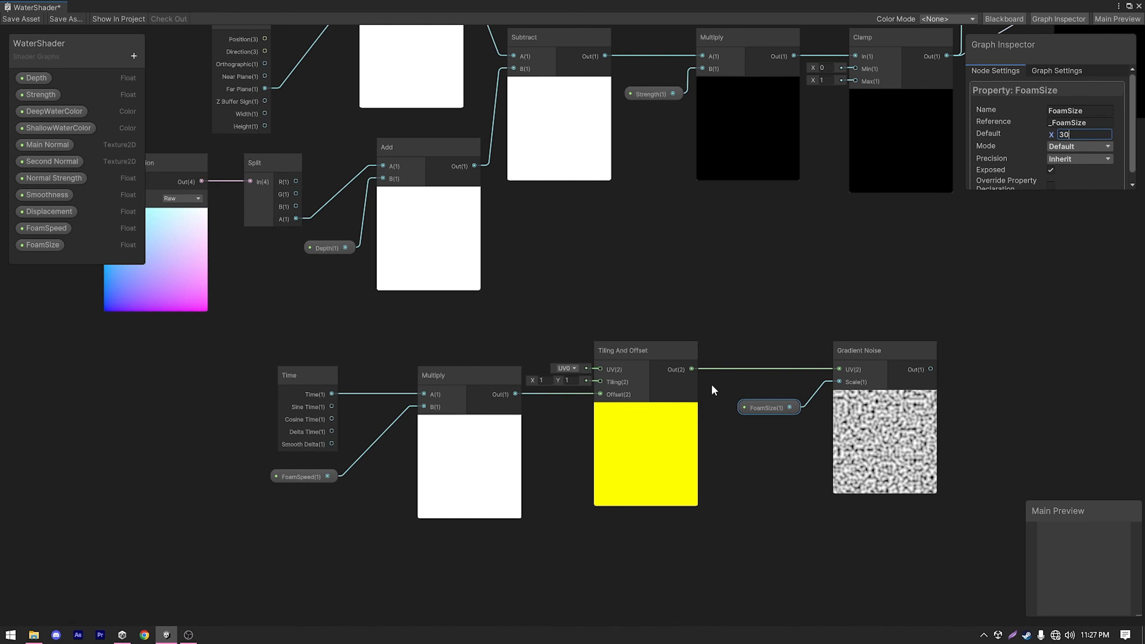
In the WaterShader graph, add a Scene Depth node and a Camera node between the existing depth nodes and the foam noise nodes.
left_click(749, 342)
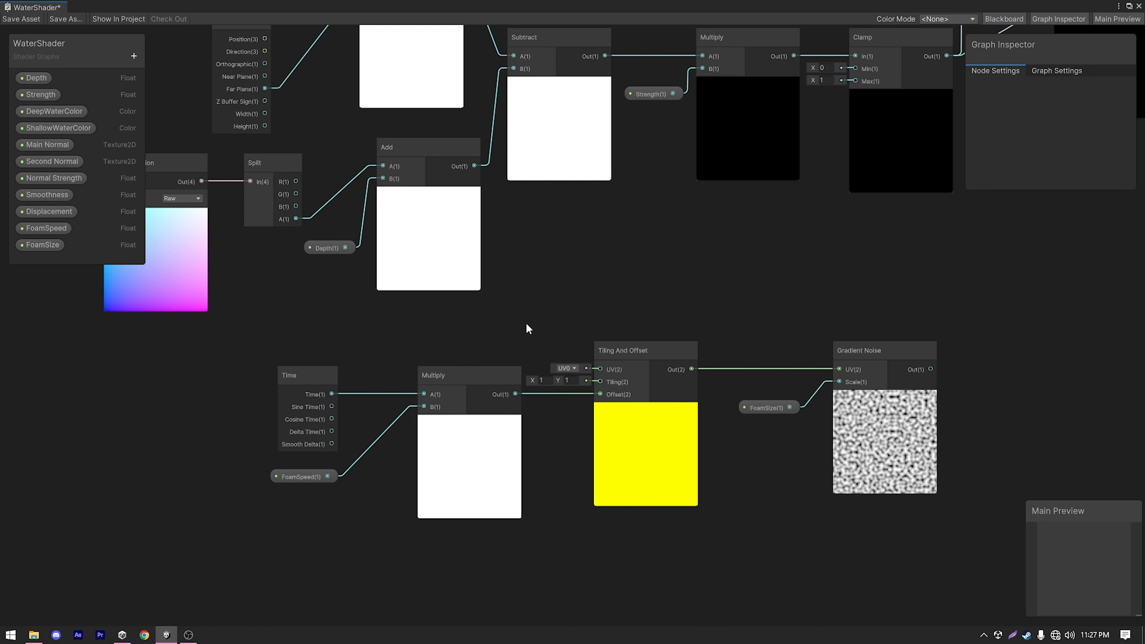
scroll(526, 322, "down", 3)
middle_click_drag(499, 313, 509, 391)
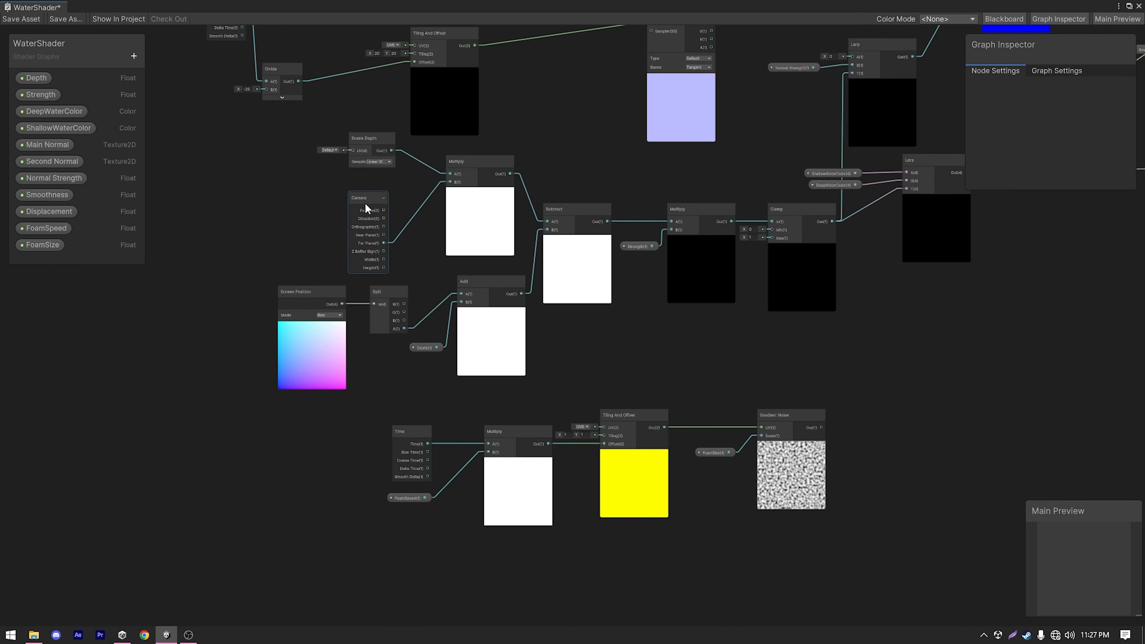
scroll(366, 202, "up", 2)
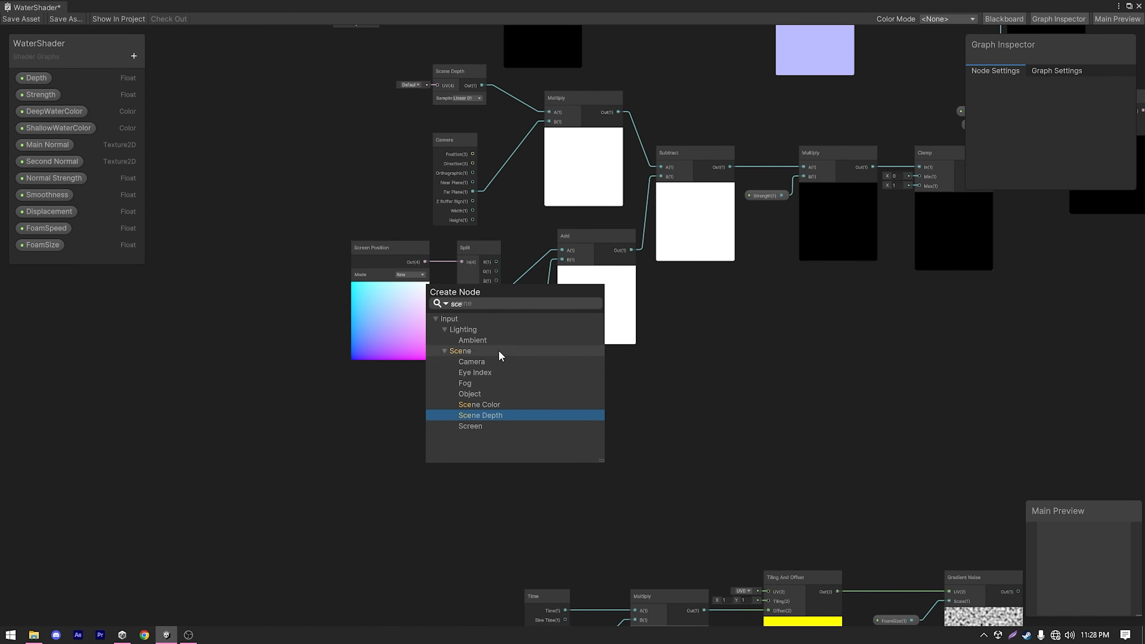
left_click(473, 412)
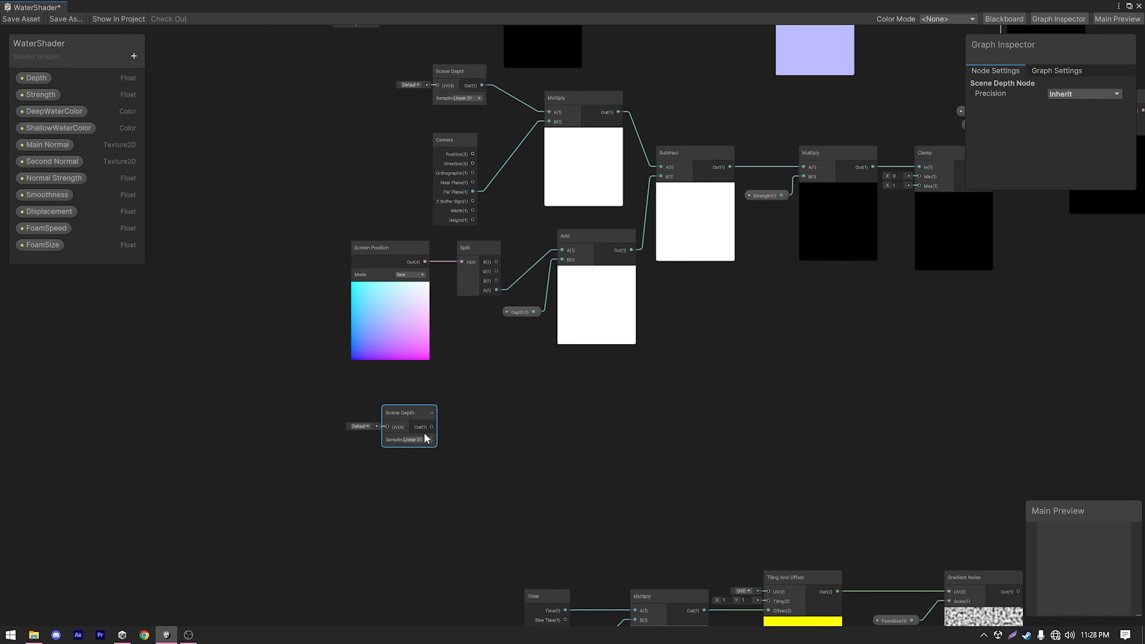
key("space")
type("camera")
key("Return")
Add a Multiply node taking the new Scene Depth output in A and the Camera's Far Plane in B.
key("space")
type("multiply")
key("Return")
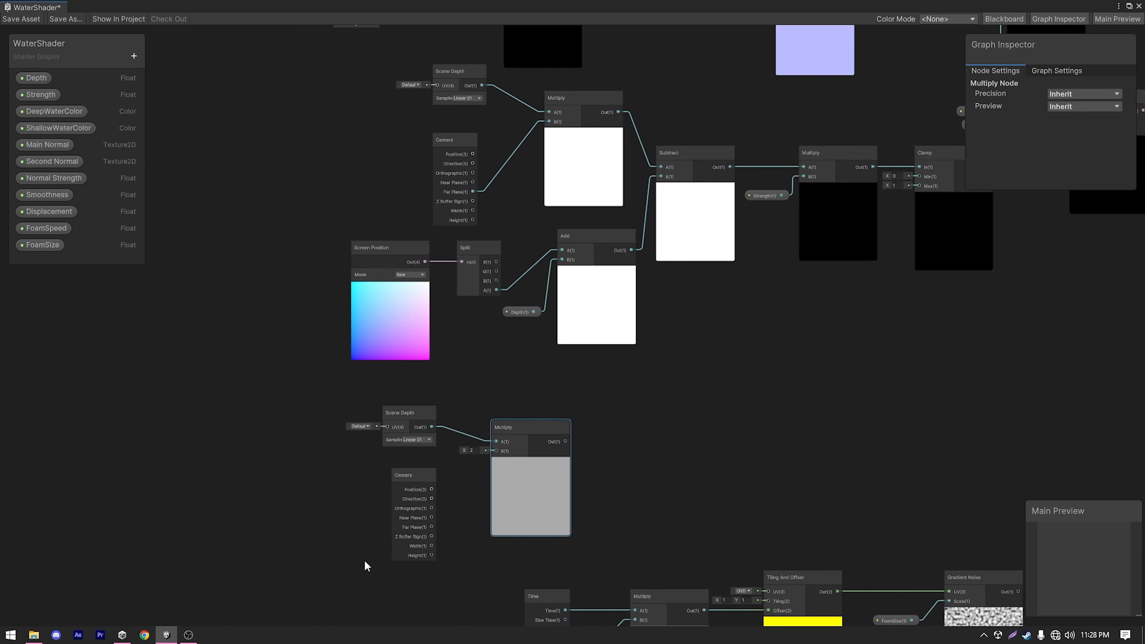
left_click_drag(432, 527, 497, 450)
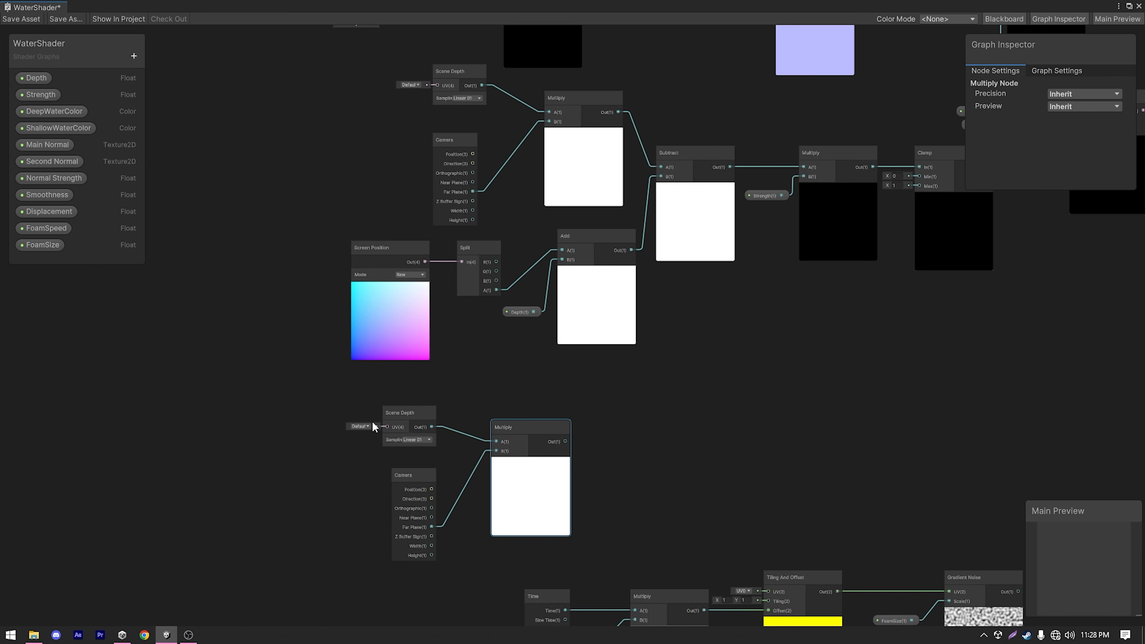
Add a Screen Position node below the new Camera node and set its Mode to Raw.
key("space")
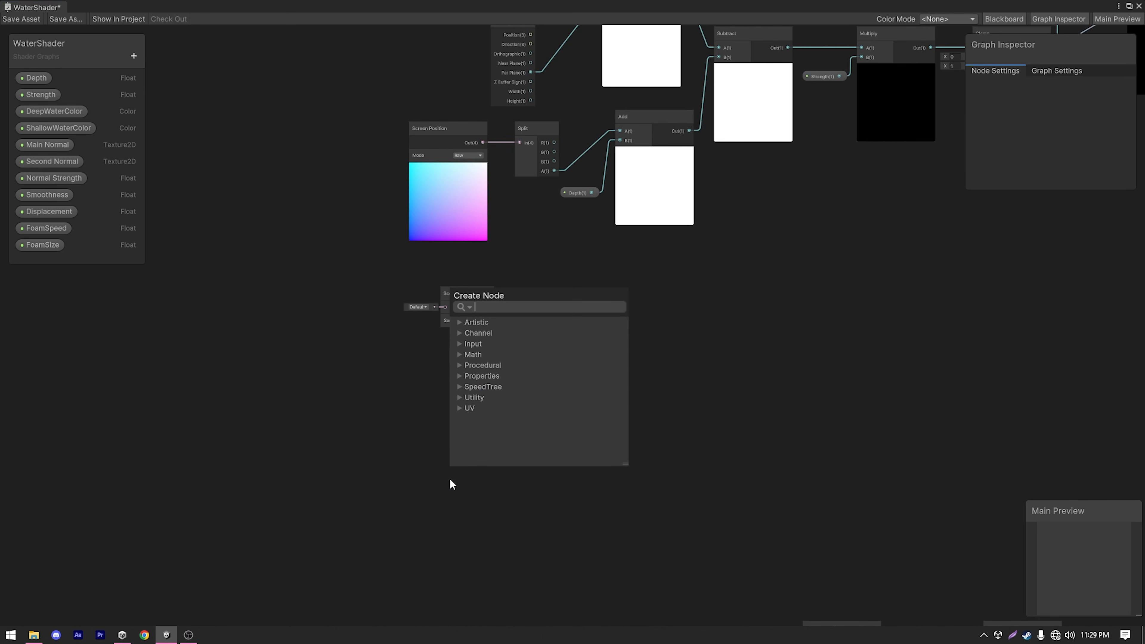
type("scree")
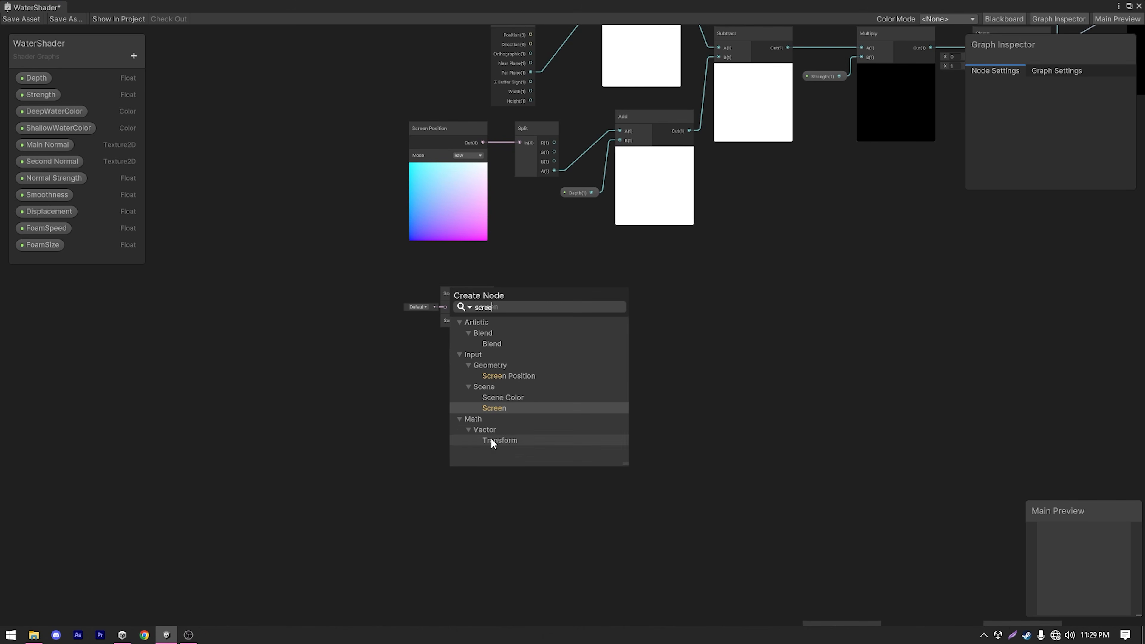
left_click(522, 376)
left_click_drag(504, 494, 471, 469)
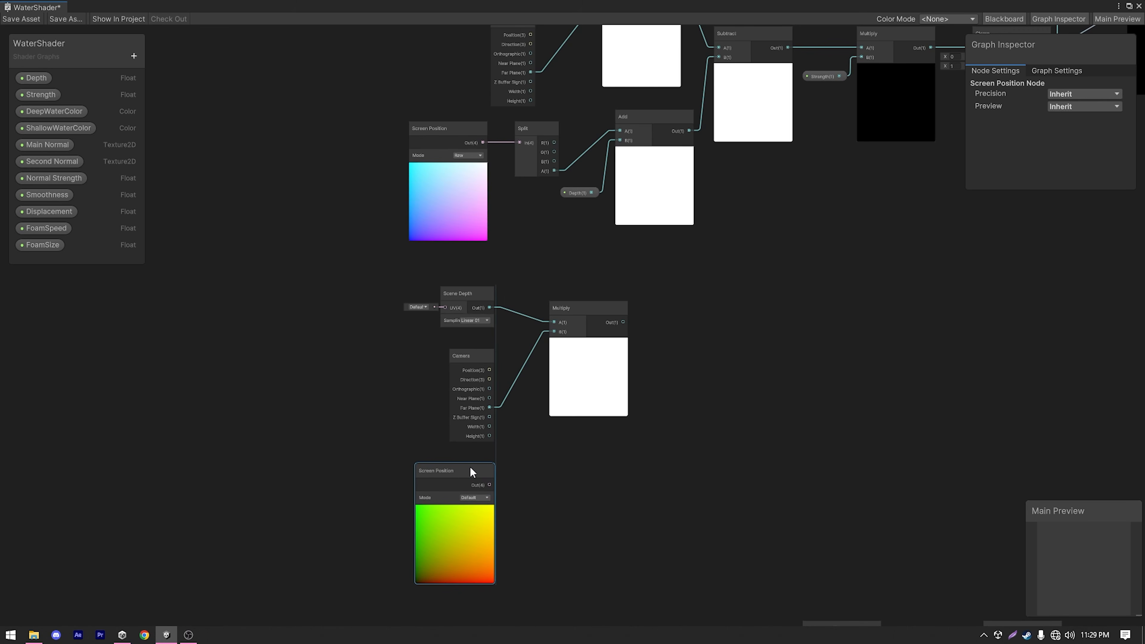
left_click(470, 503)
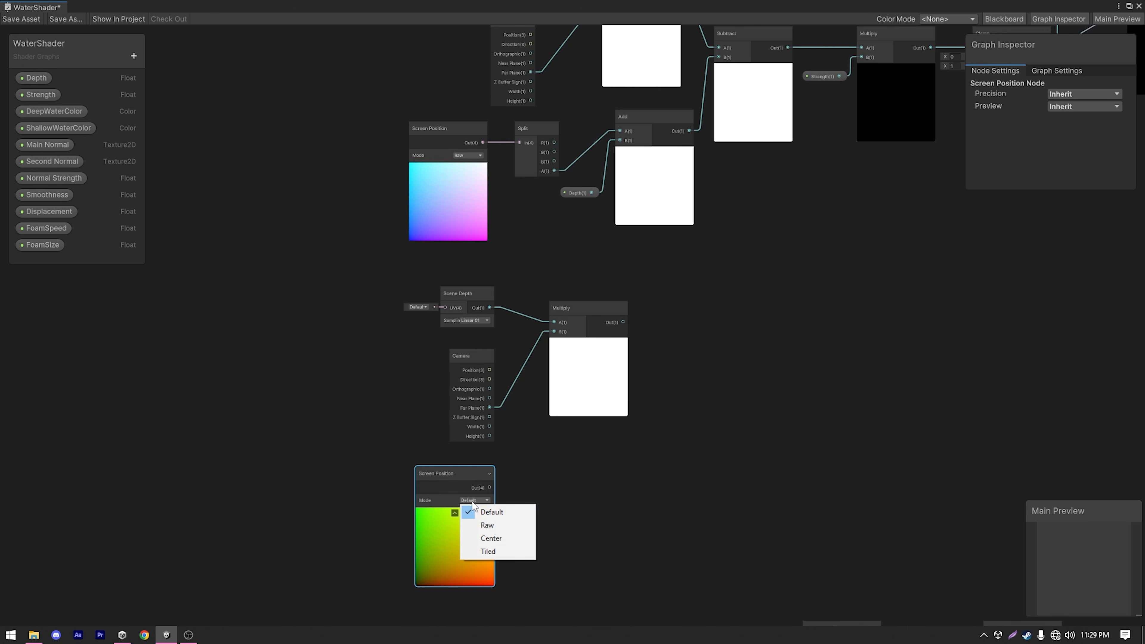
left_click(487, 528)
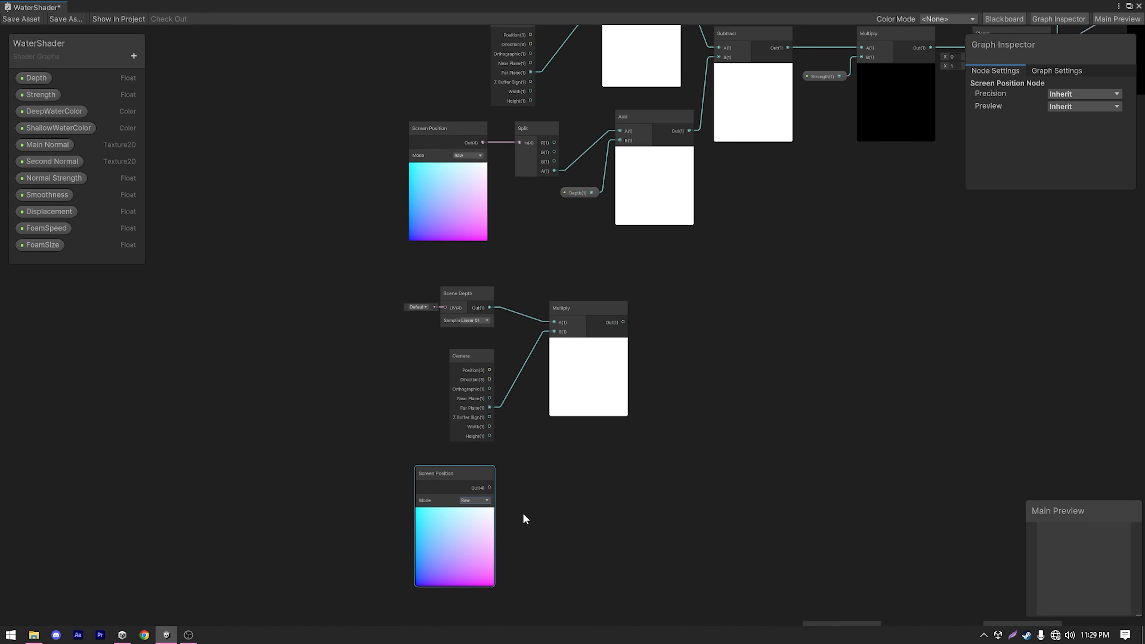
Add a Split node fed by the new Screen Position output and align it beside that node.
left_click_drag(489, 487, 524, 485)
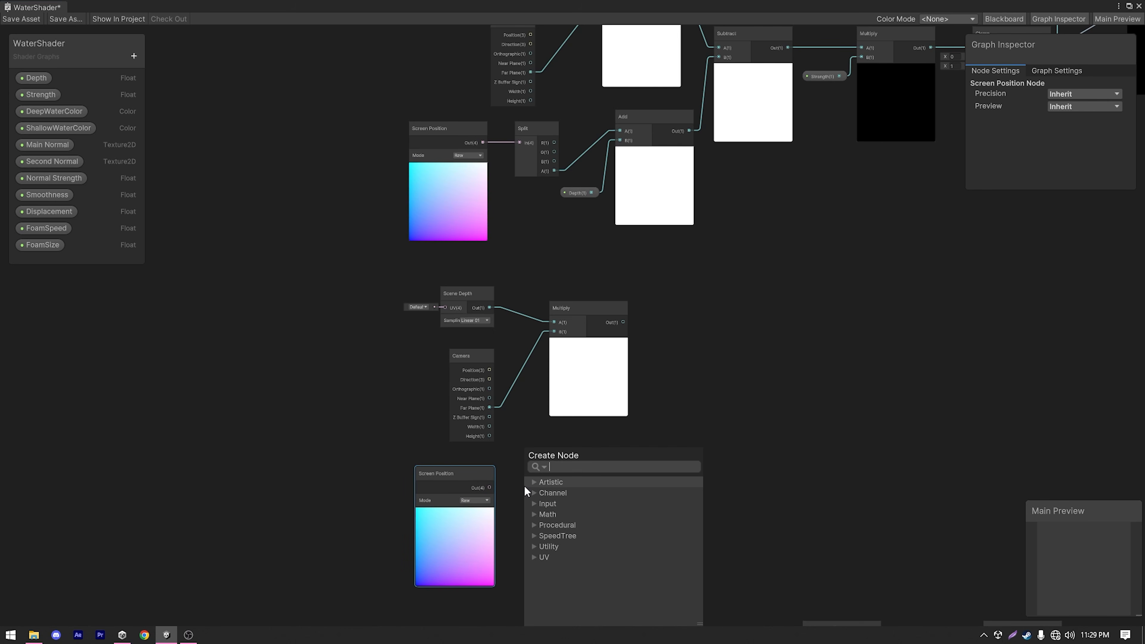
type("spl")
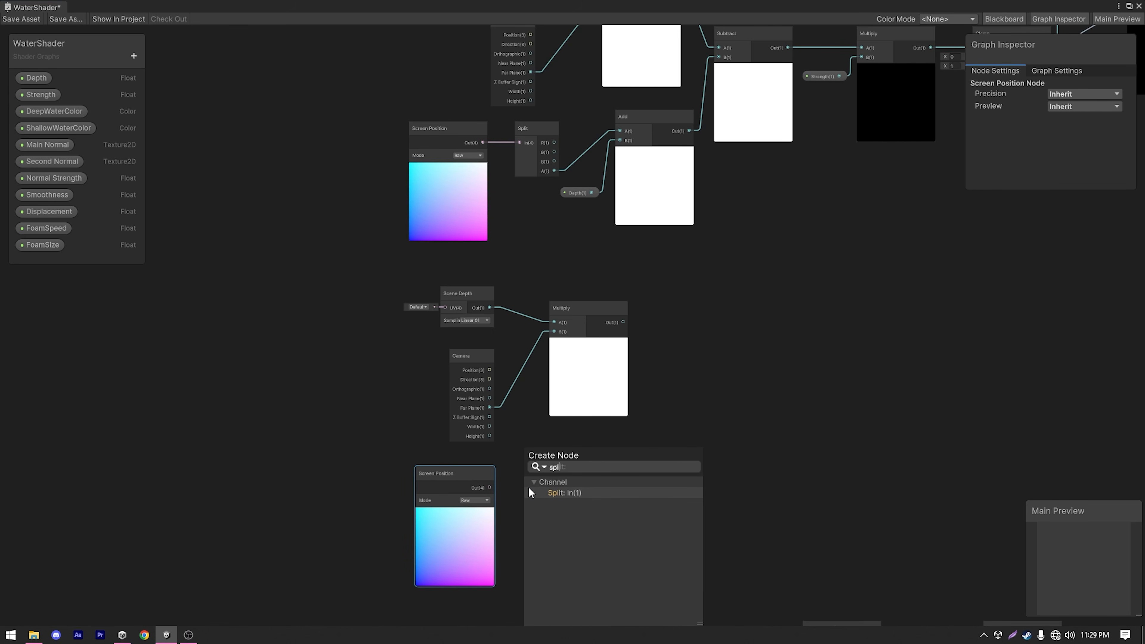
left_click(529, 489)
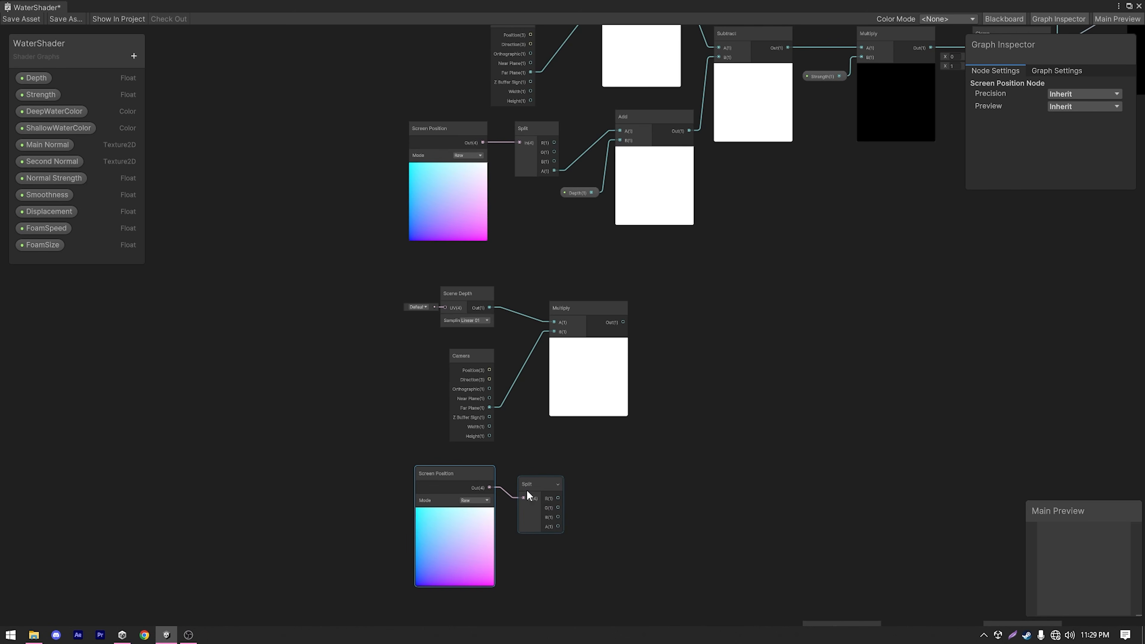
left_click_drag(531, 483, 536, 472)
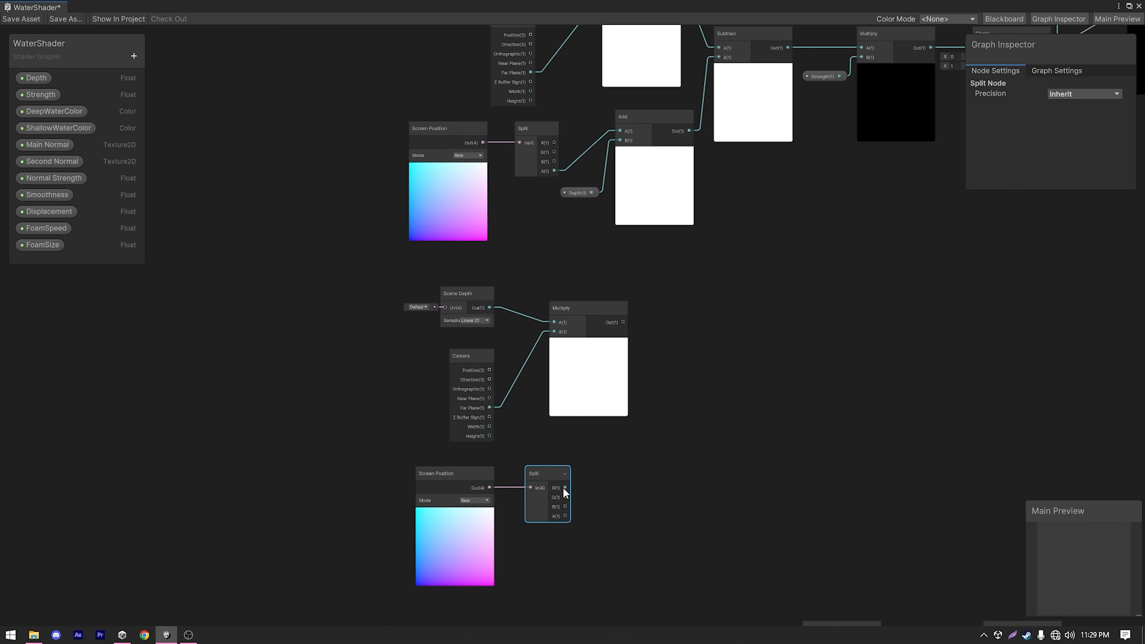
Add an Add node with the new Split node's A output connected to its A input.
middle_click_drag(612, 509, 493, 523)
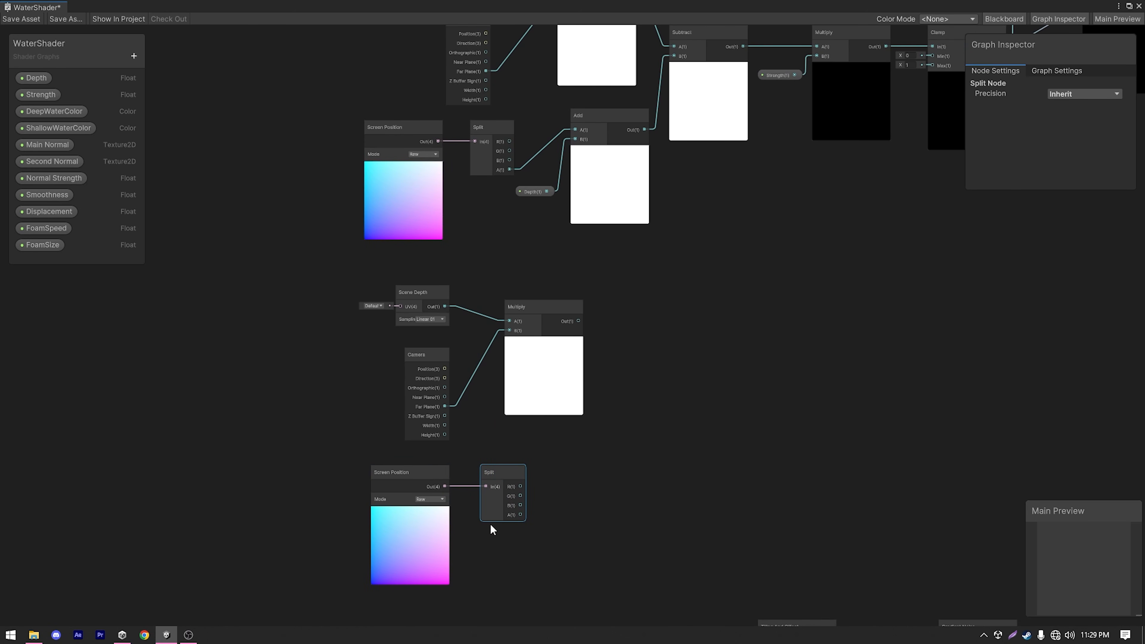
left_click_drag(572, 473, 585, 467)
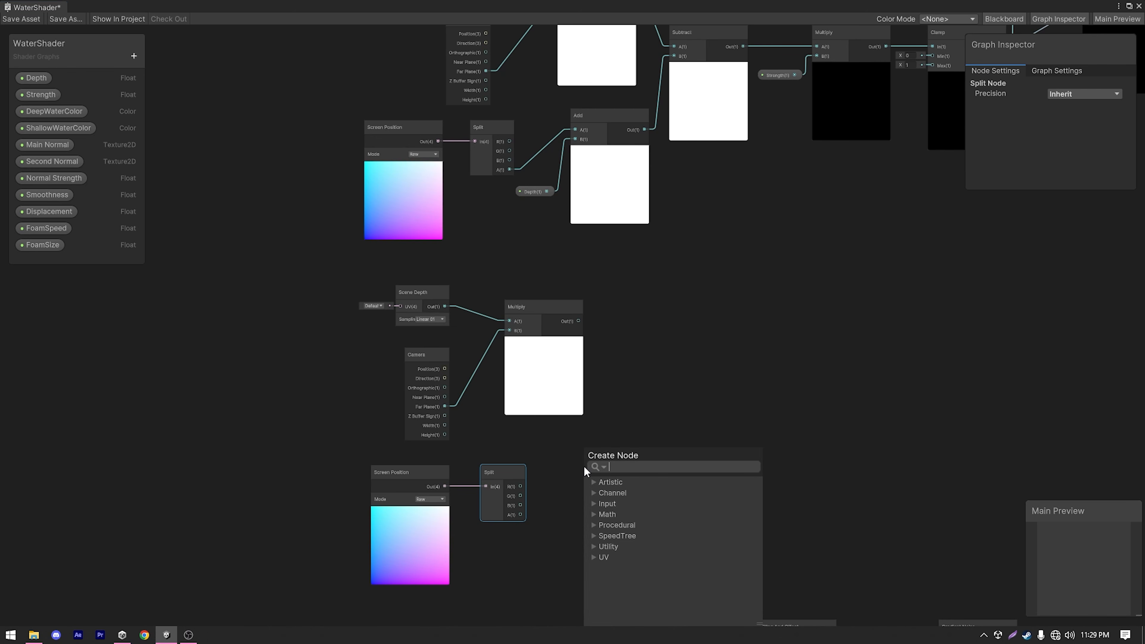
type("add")
key("Return")
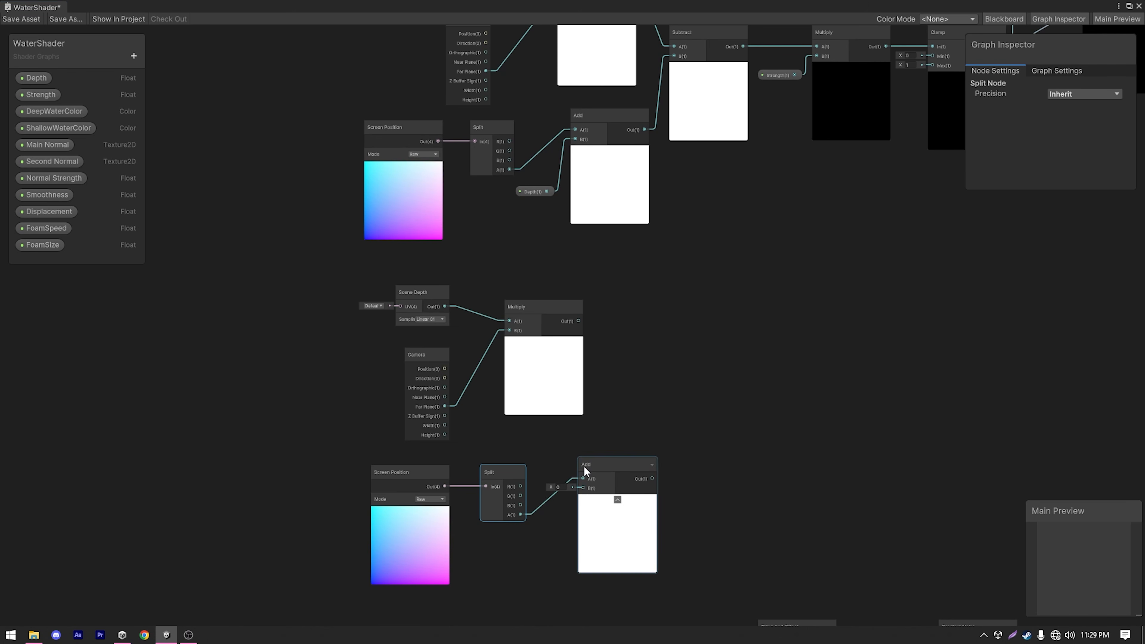
left_click_drag(602, 465, 602, 458)
Create a Float property named FoamAmount and connect it to the new Add node's B input.
left_click(133, 56)
left_click(177, 120)
type("FoamAmount")
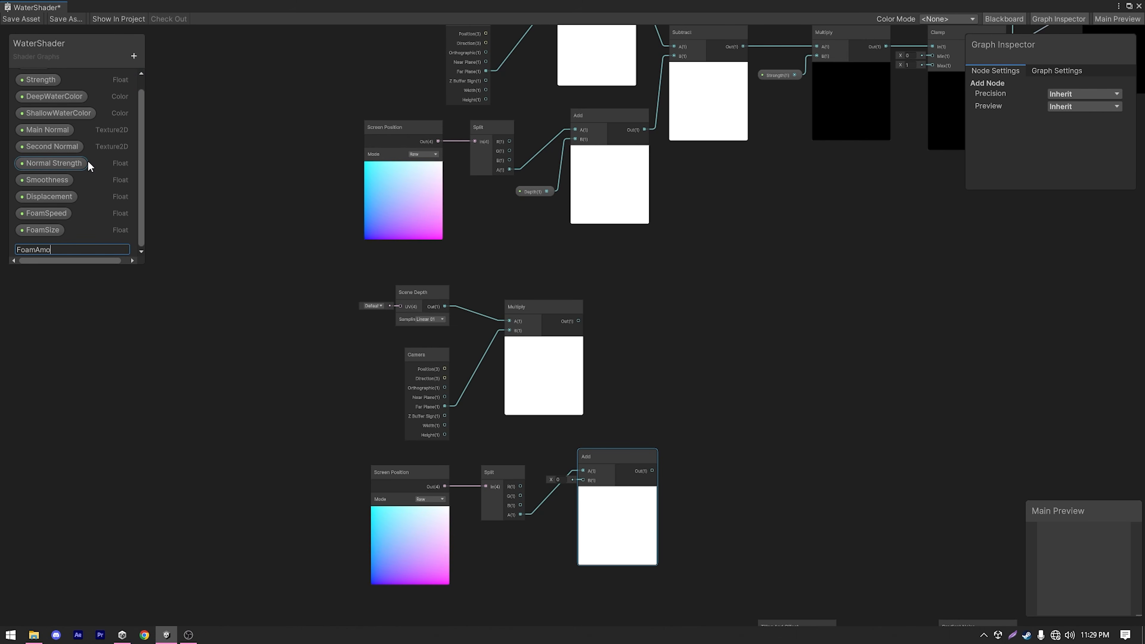
key("Return")
left_click_drag(45, 247, 582, 486)
left_click_drag(582, 486, 582, 480)
Add a Subtract node with the new Multiply output in A and the new Add output in B.
left_click_drag(570, 358, 643, 347)
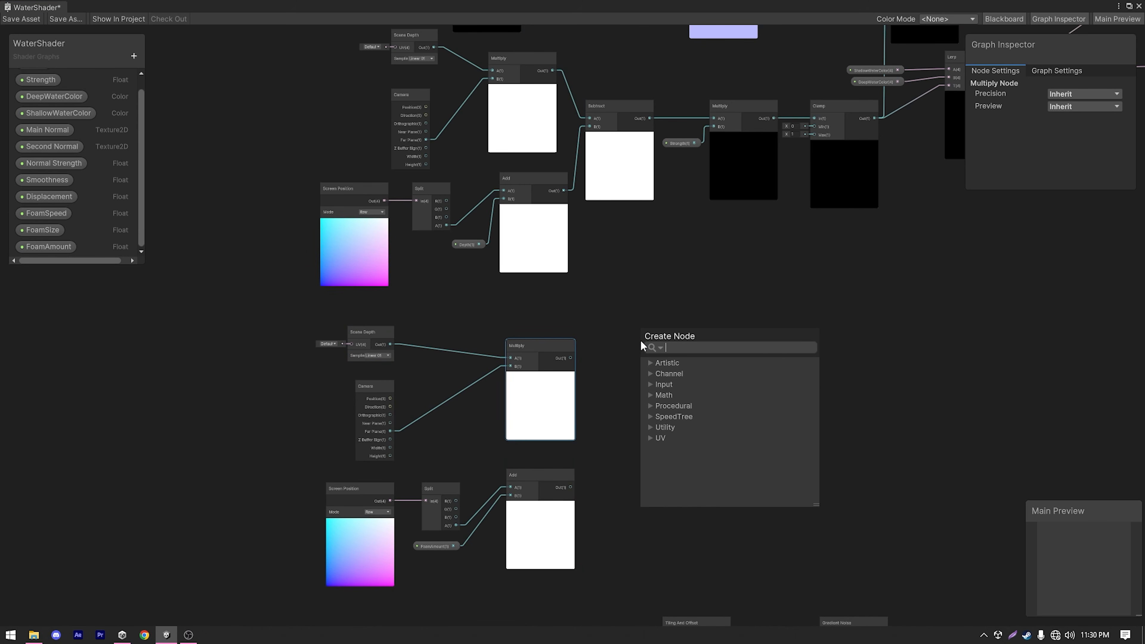
type("su")
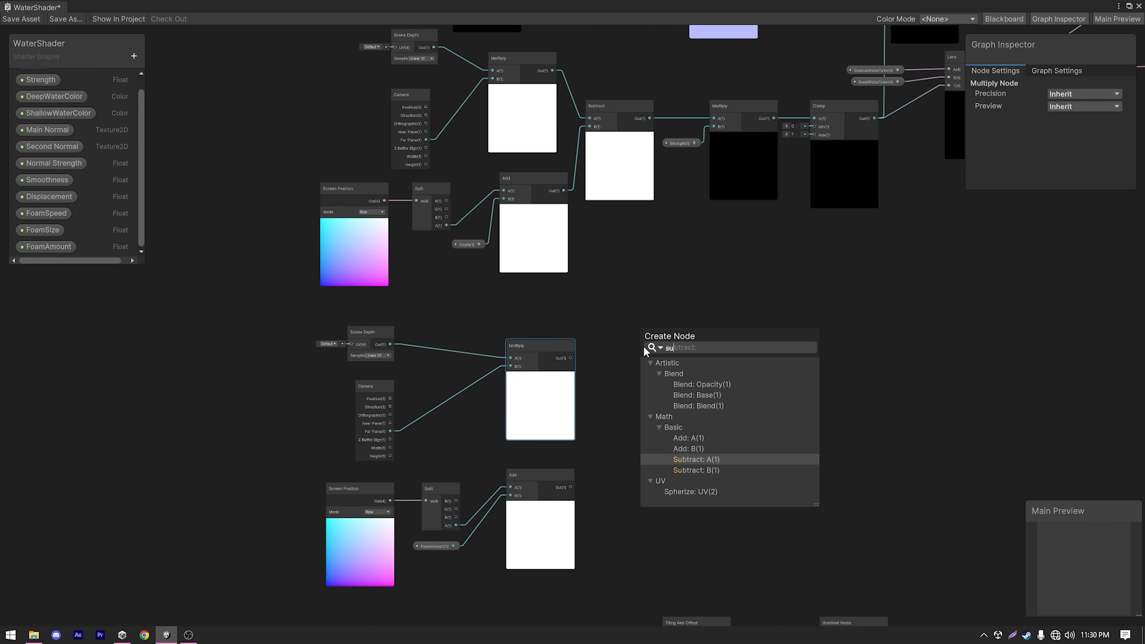
left_click(694, 458)
left_click_drag(571, 487, 611, 427)
left_click_drag(642, 365, 641, 361)
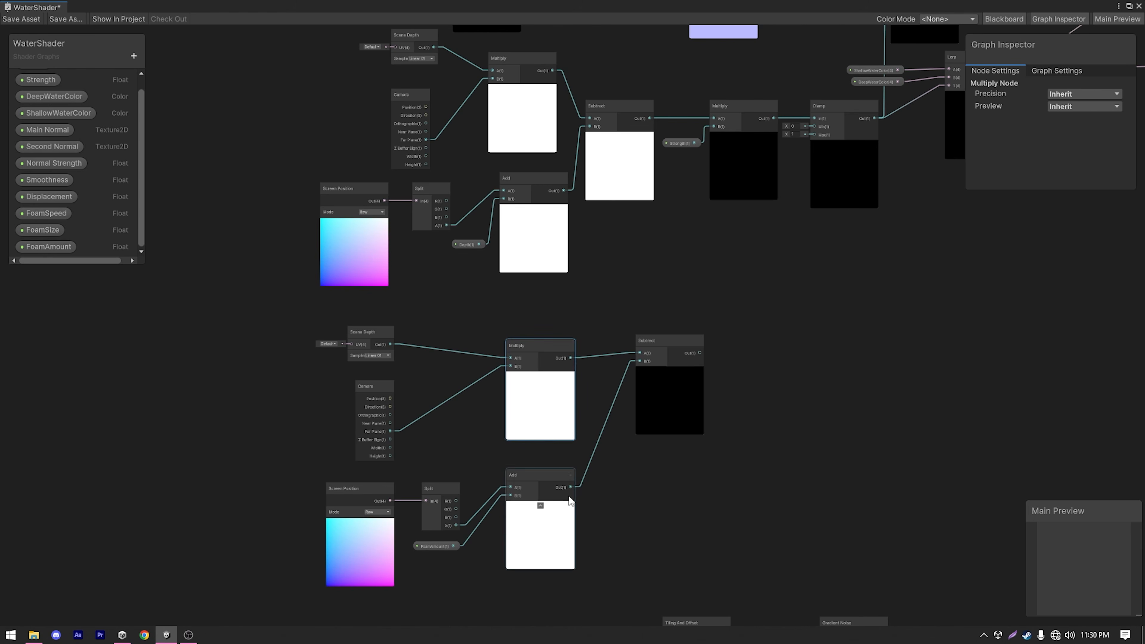
Add a Multiply node with the new Subtract output connected to its A input.
left_click_drag(608, 349, 696, 337)
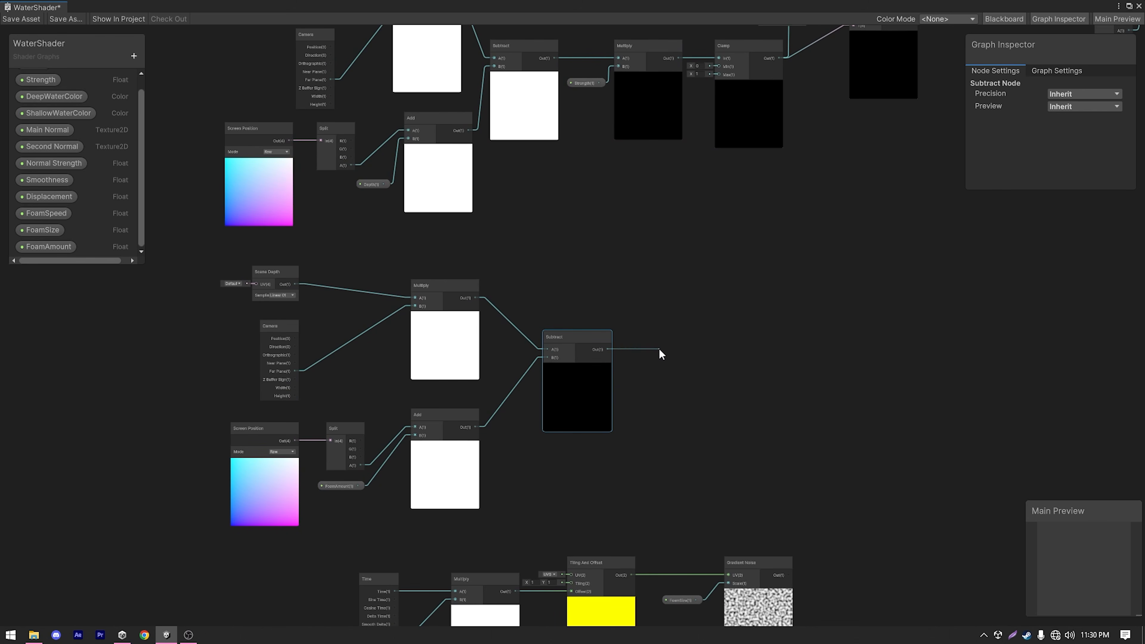
type("multiply")
left_click(728, 442)
Create a Float property named FoamCutoff with a default of 1 and connect it to the last Multiply node's B input.
left_click(133, 56)
left_click(174, 78)
type("FoamCutoff")
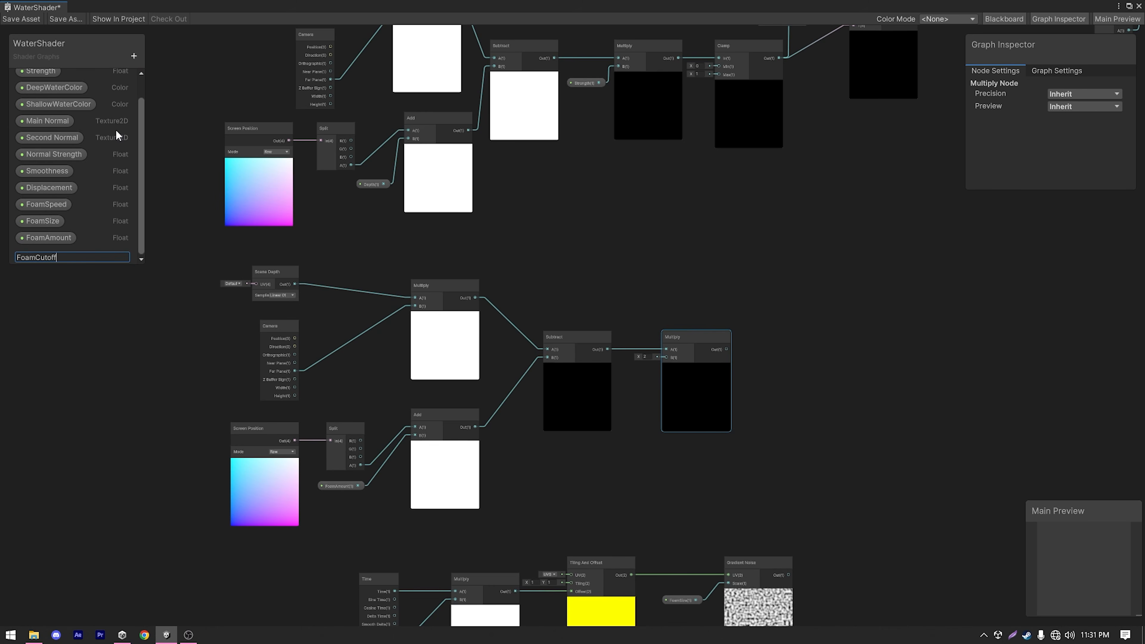
key("Return")
left_click(1080, 134)
type("1")
left_click_drag(117, 256, 666, 357)
scroll(642, 441, "up", 3)
scroll(741, 367, "down", 5)
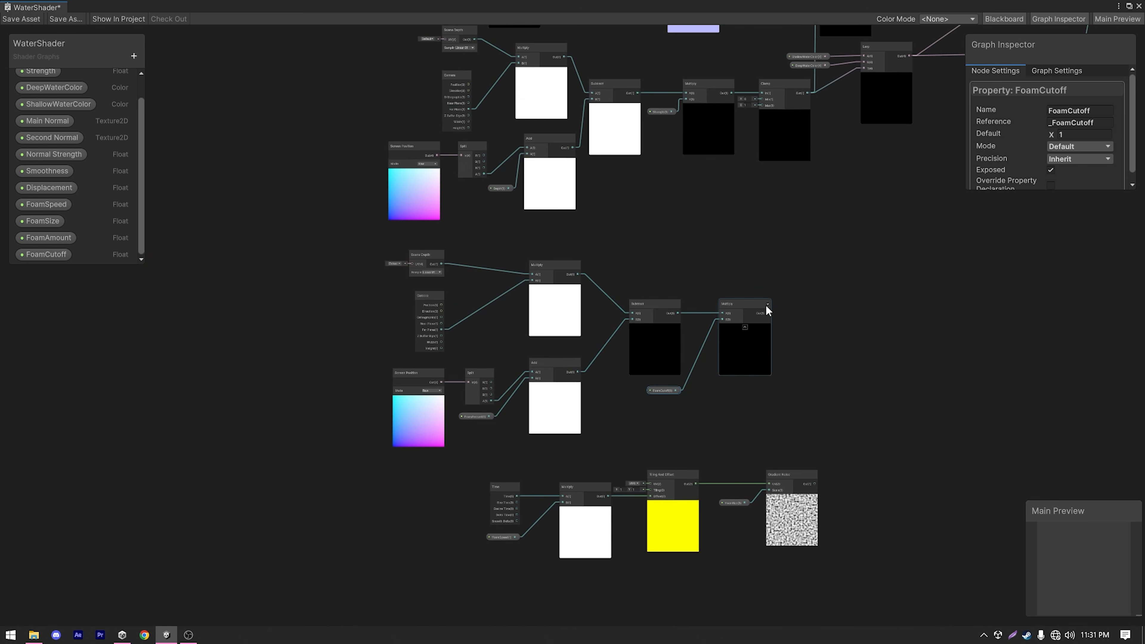
Add a Step node with the FoamCutoff Multiply output in Edge and the Gradient Noise output in In.
left_click_drag(327, 246, 854, 456)
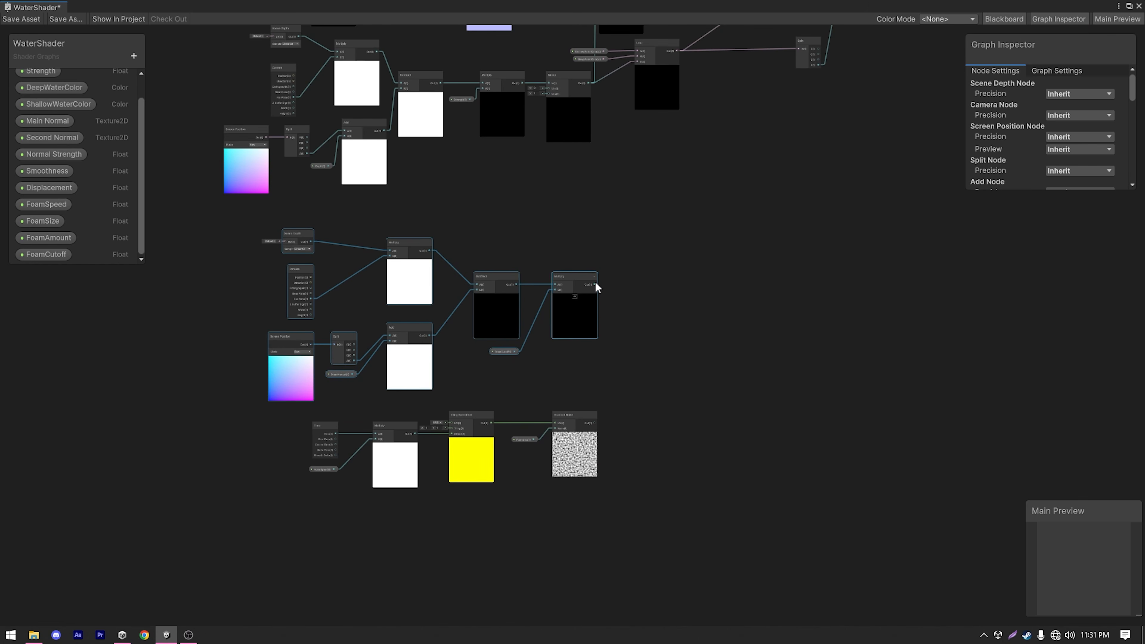
left_click_drag(594, 284, 674, 323)
type("ste")
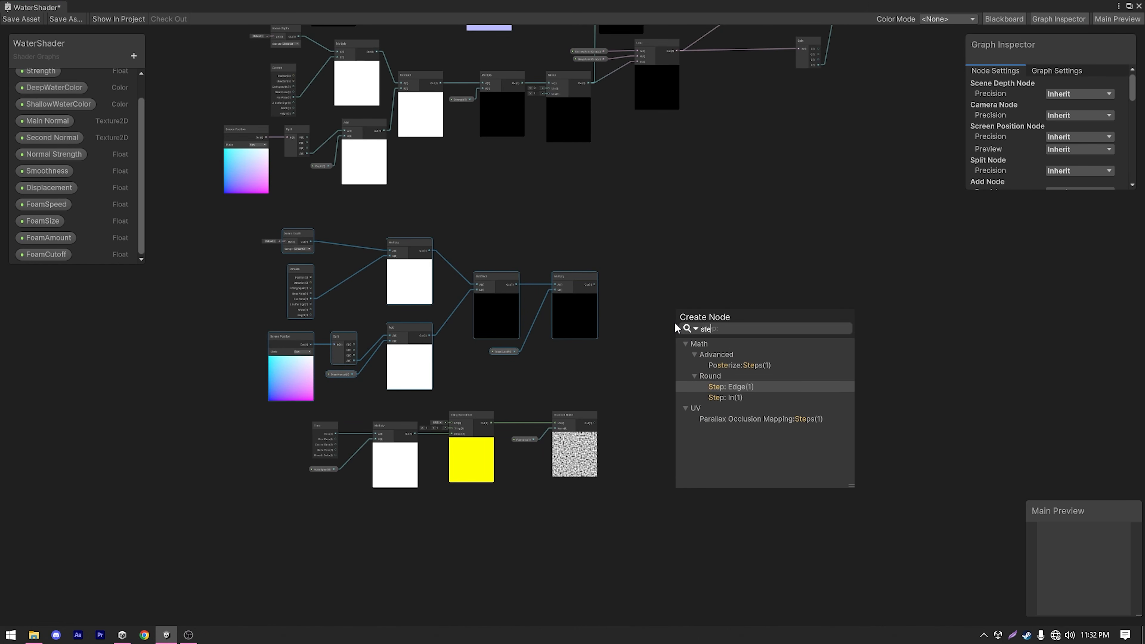
left_click(772, 386)
scroll(646, 368, "up", 5)
left_click_drag(540, 480, 674, 308)
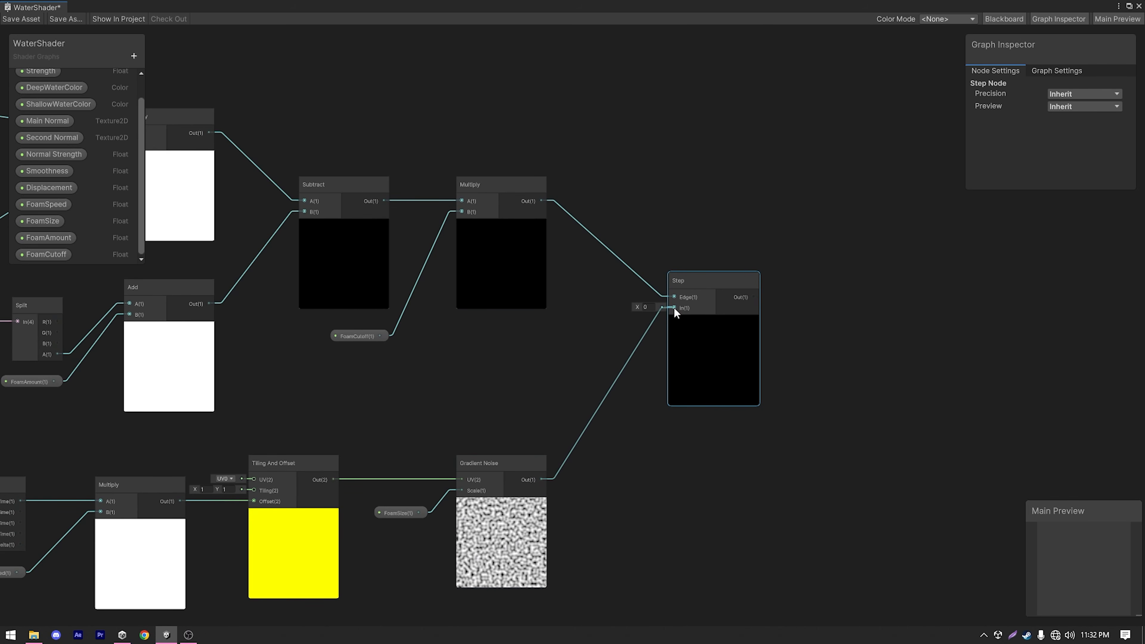
Add a Lerp node with the Step output connected to its T input and place it beside the Step node.
middle_click_drag(788, 366, 751, 383)
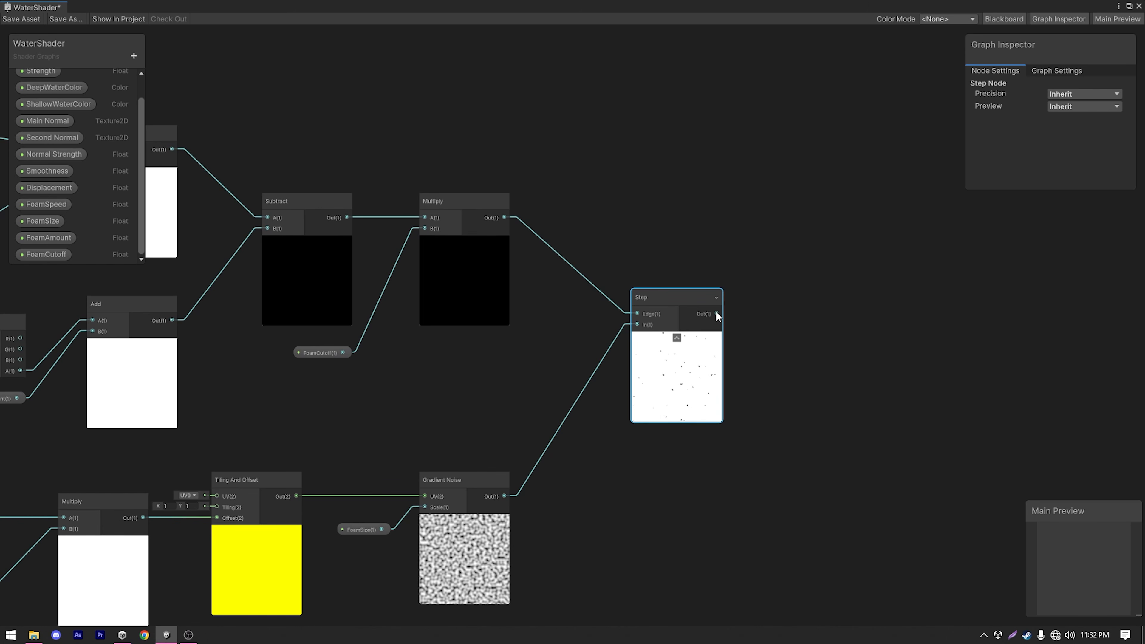
left_click_drag(716, 312, 800, 313)
type("ler")
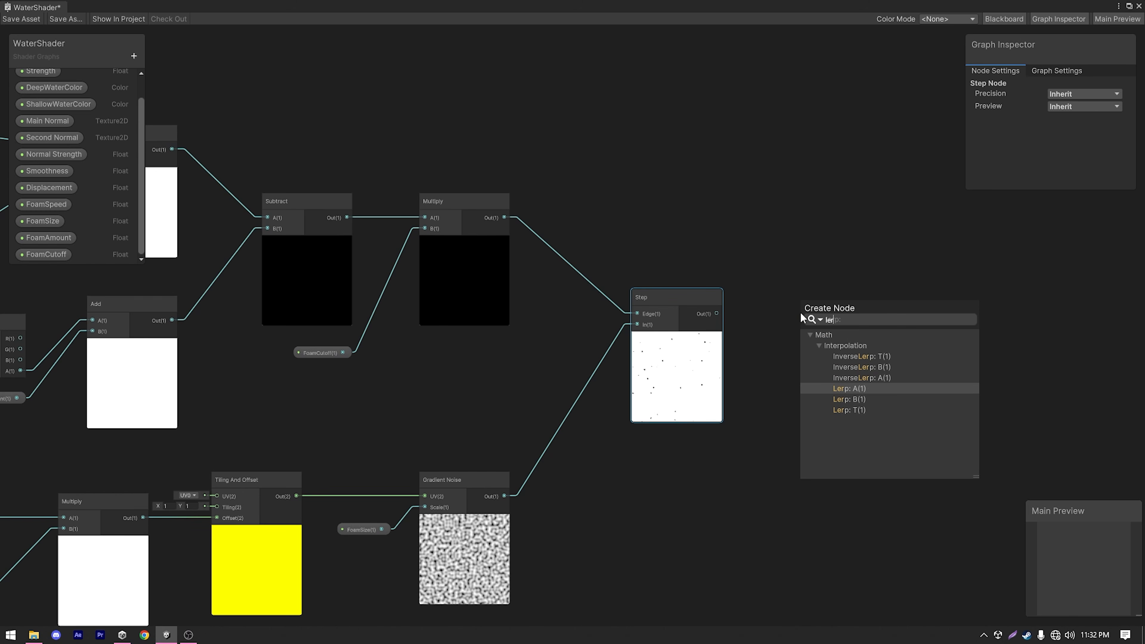
left_click(849, 408)
left_click(831, 281)
left_click_drag(832, 279, 849, 271)
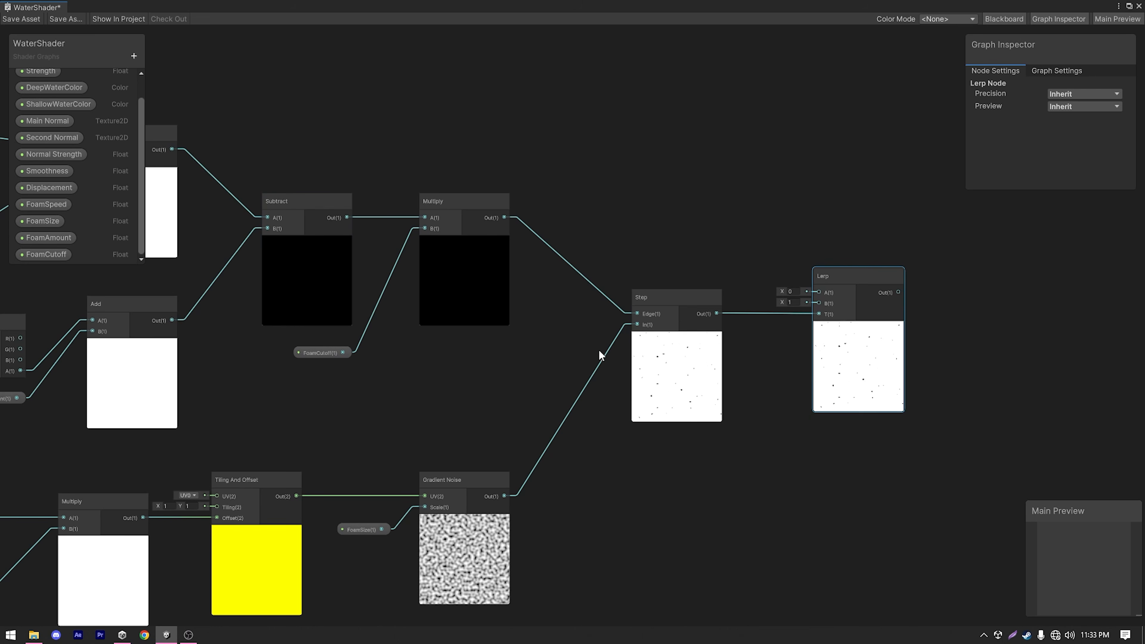
Create a Color property named FoamColor and set its Mode to HDR.
left_click(134, 56)
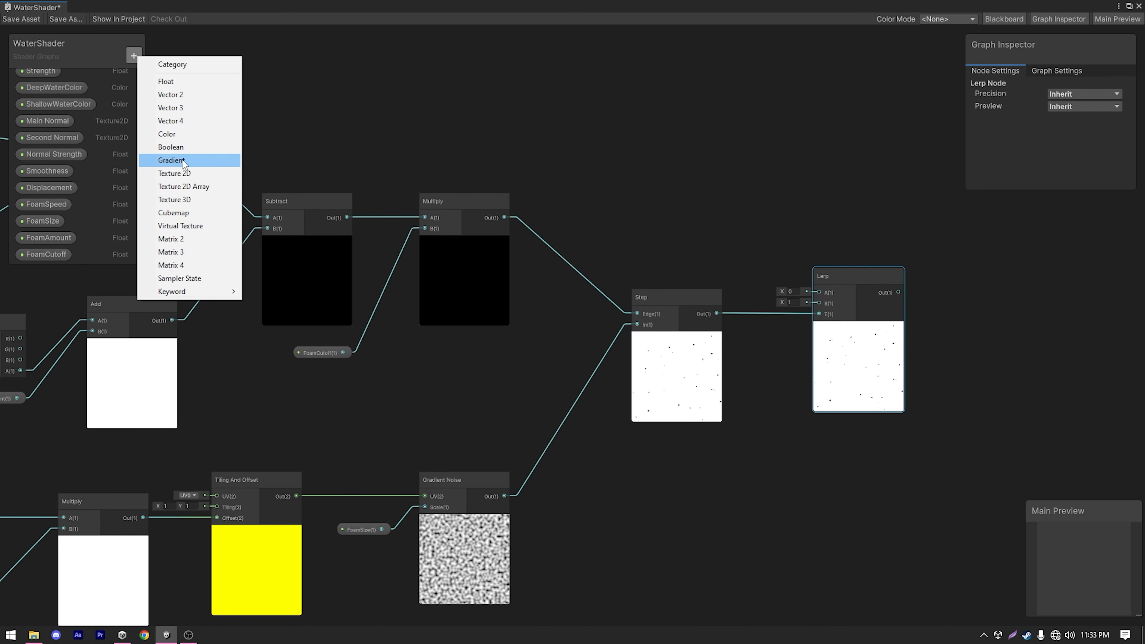
left_click(179, 138)
type("Foam")
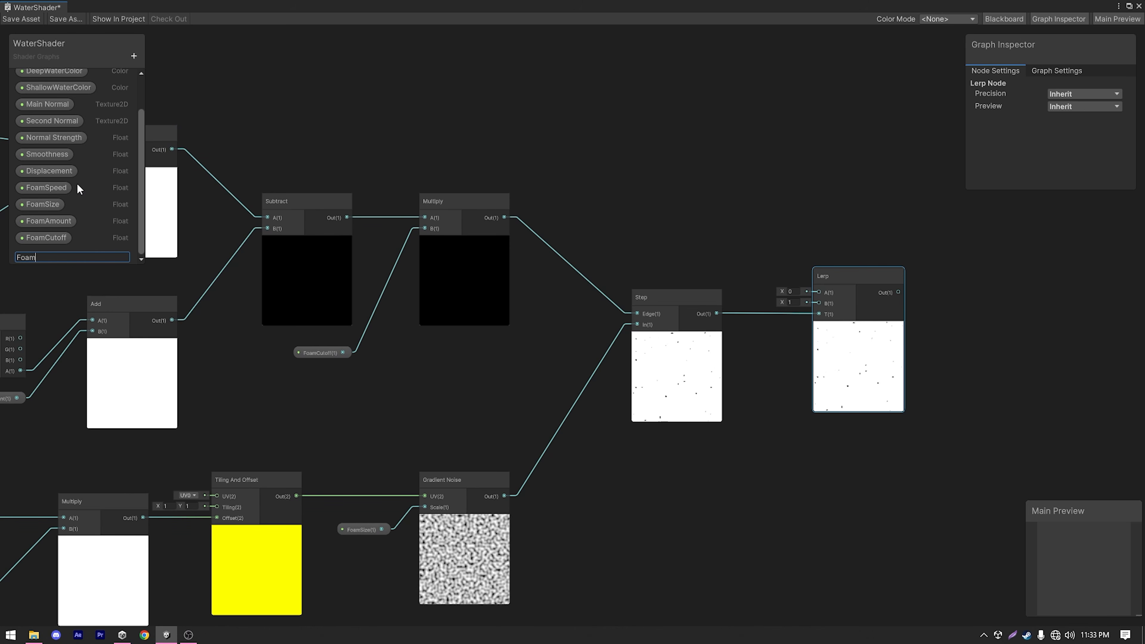
type("Color")
left_click(31, 255)
left_click(1071, 146)
left_click(1092, 175)
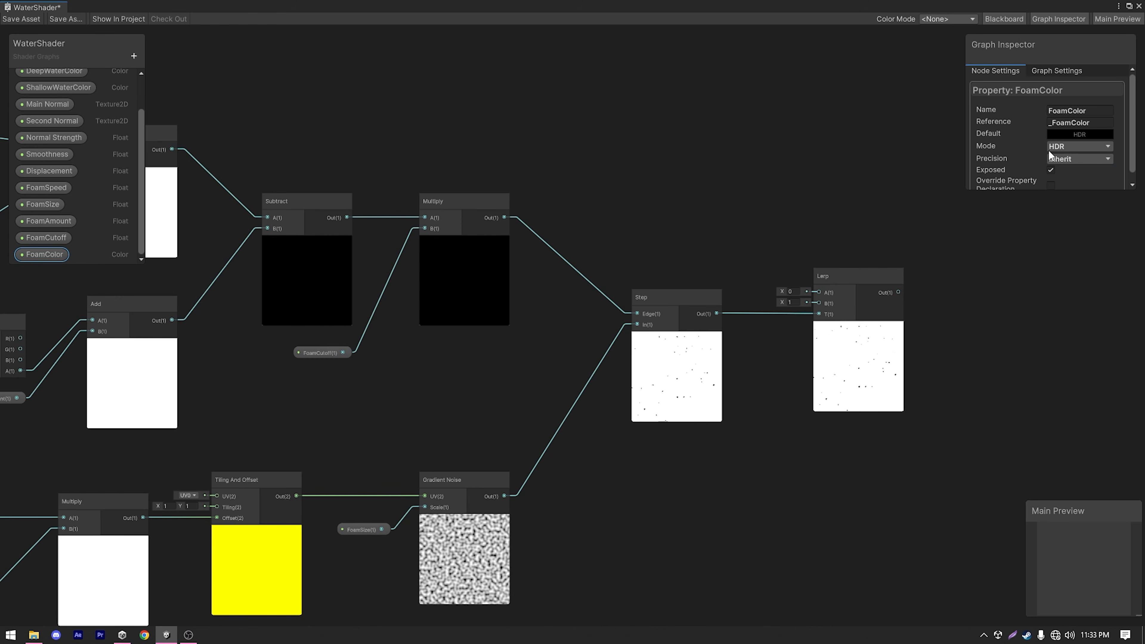
Set FoamColor's default to white with RGB 255, 255, 255 and an alpha of 255.
left_click(1068, 134)
mouse_move(1073, 216)
left_mouse_down()
mouse_move(1049, 214)
mouse_move(1029, 192)
left_mouse_up()
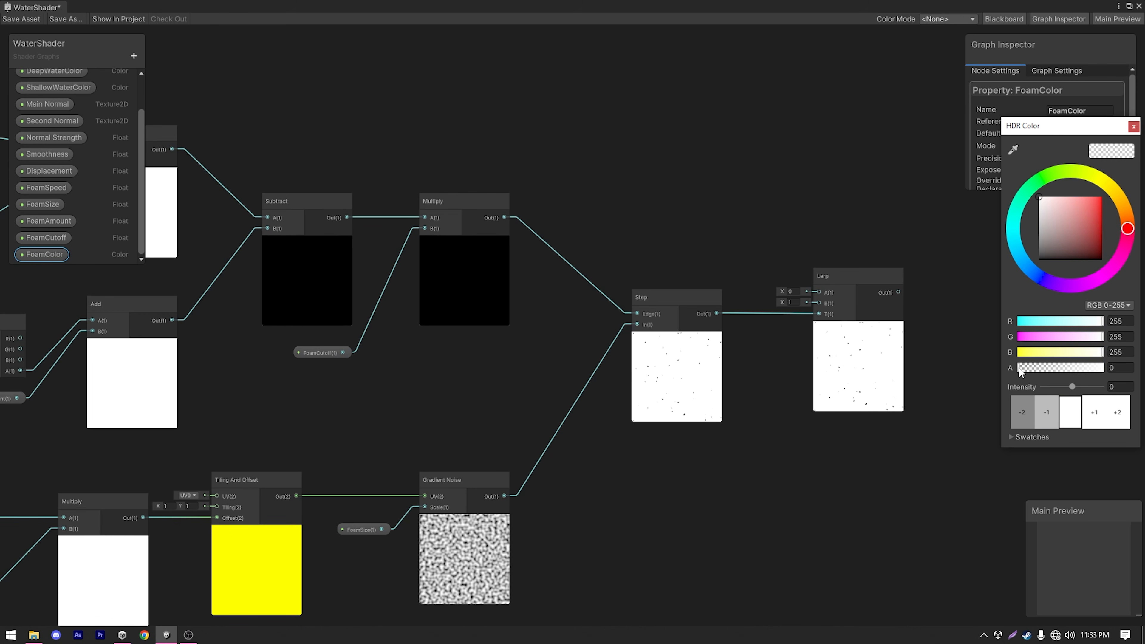
left_click_drag(1021, 371, 1102, 369)
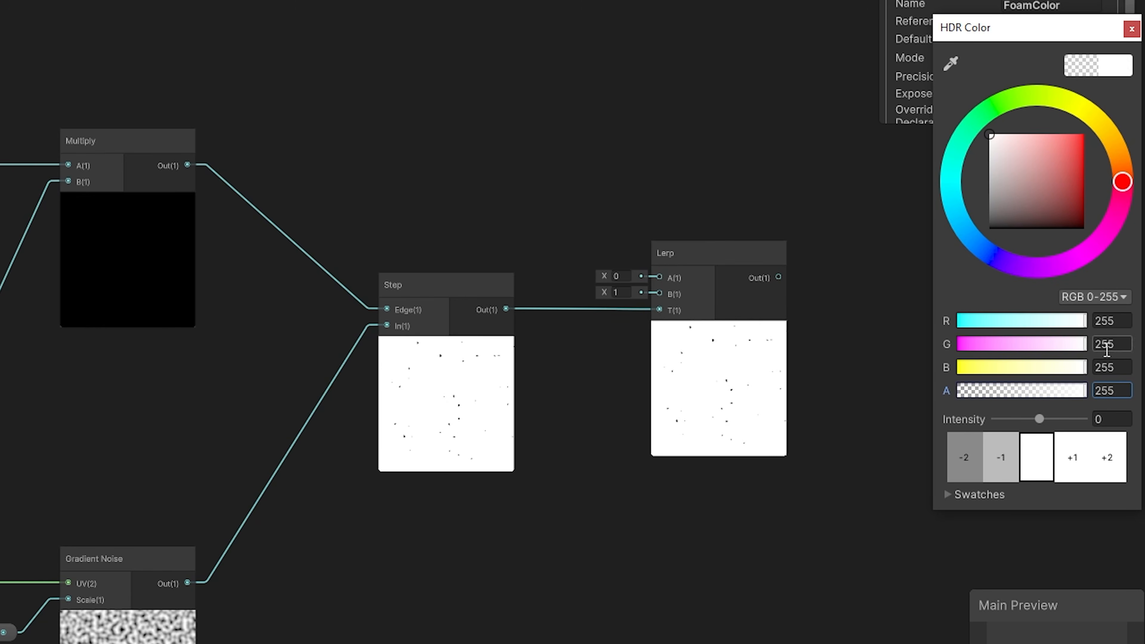
Set FoamColor's HDR intensity to 2 and connect a FoamColor node to the B input of the foam Lerp.
left_click(1073, 467)
left_click(1073, 467)
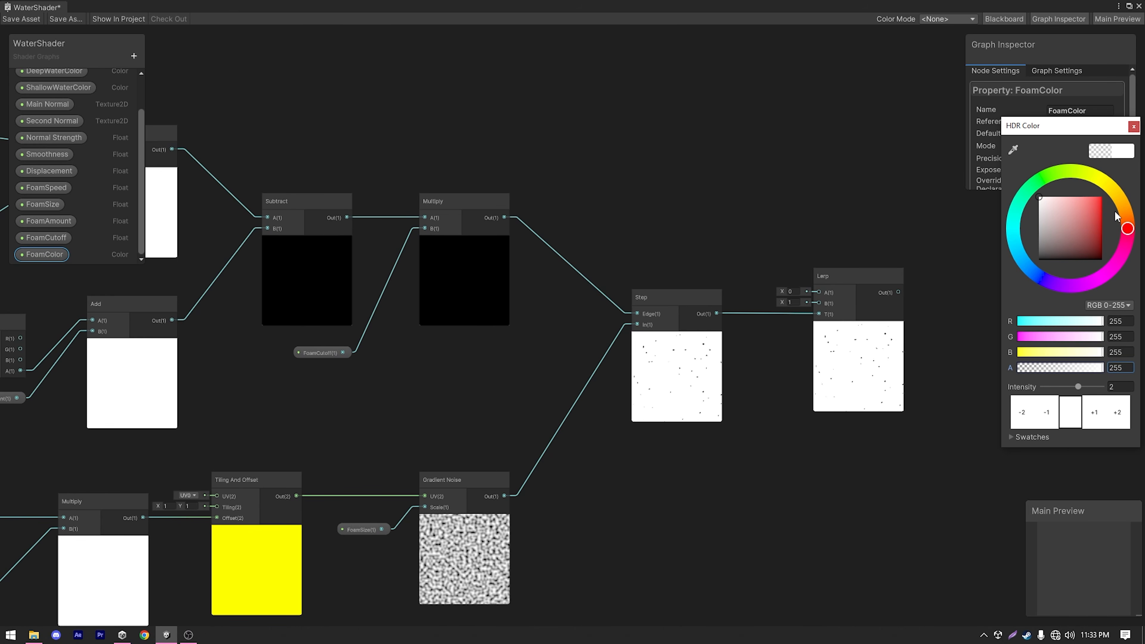
left_click(1133, 127)
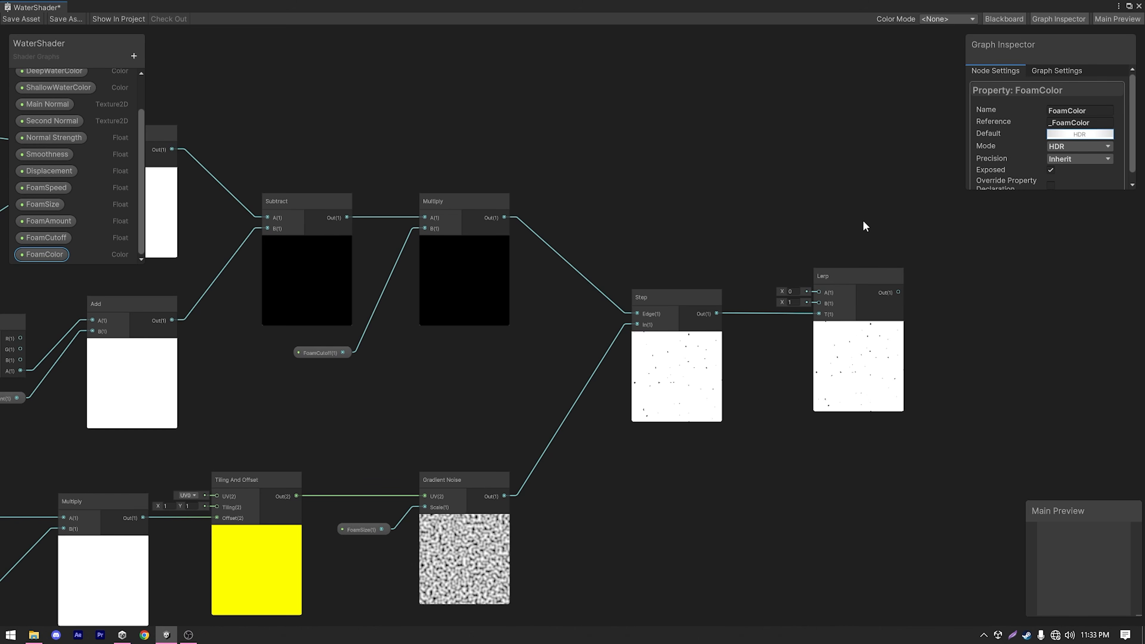
left_click_drag(46, 253, 818, 302)
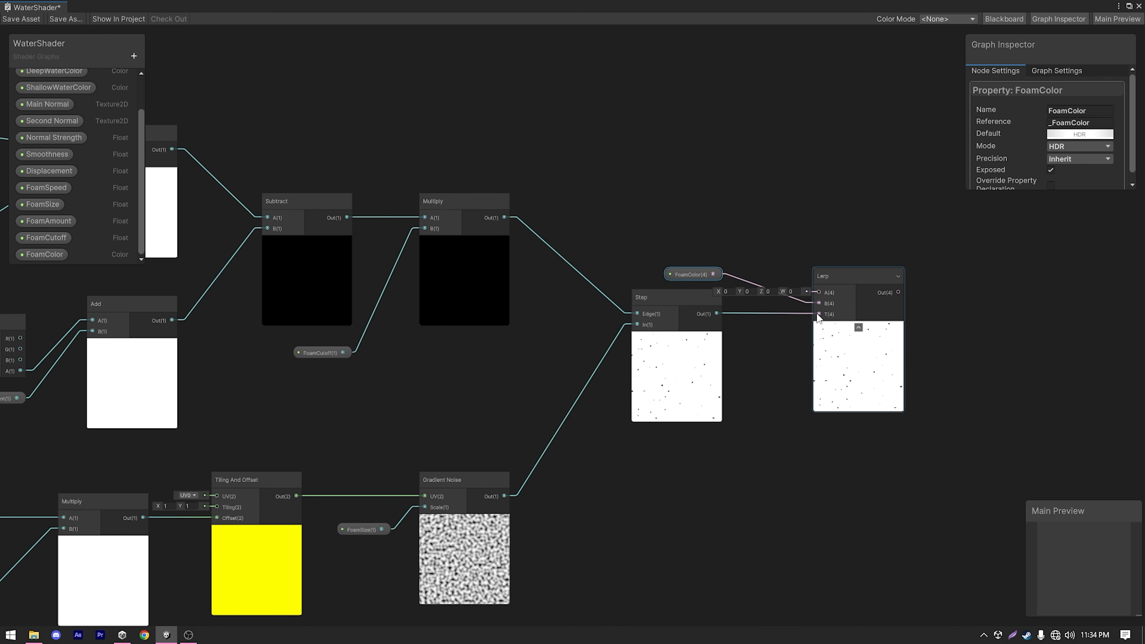
Move the foam Lerp node up beside the main graph, just below the Split node that feeds Alpha.
scroll(811, 309, "down", 3)
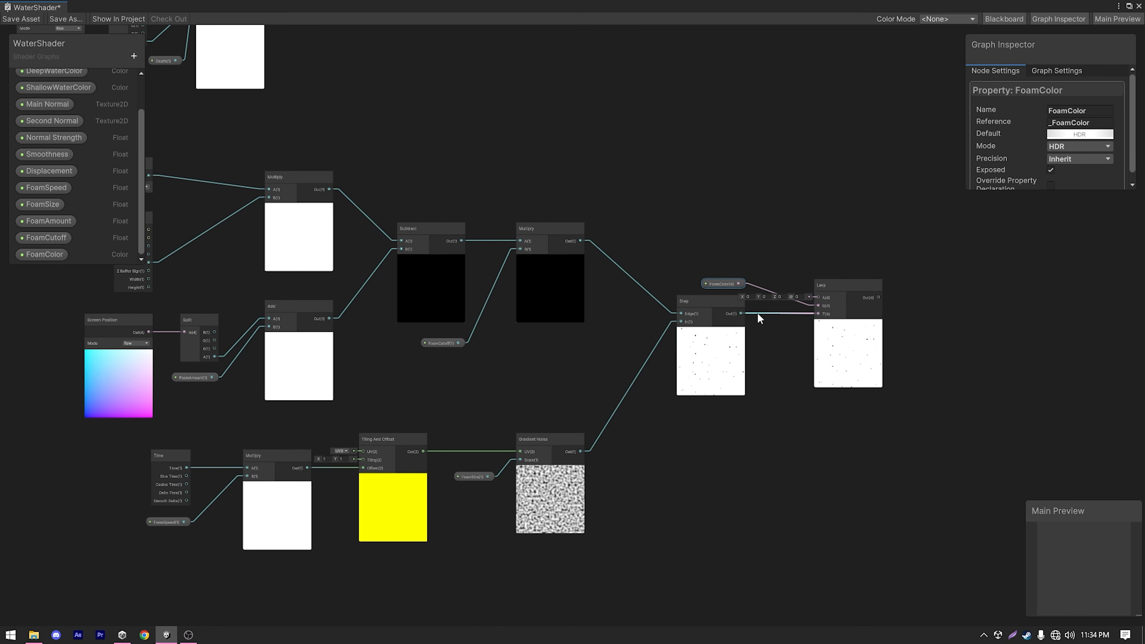
scroll(830, 290, "up", 3)
scroll(799, 290, "down", 5)
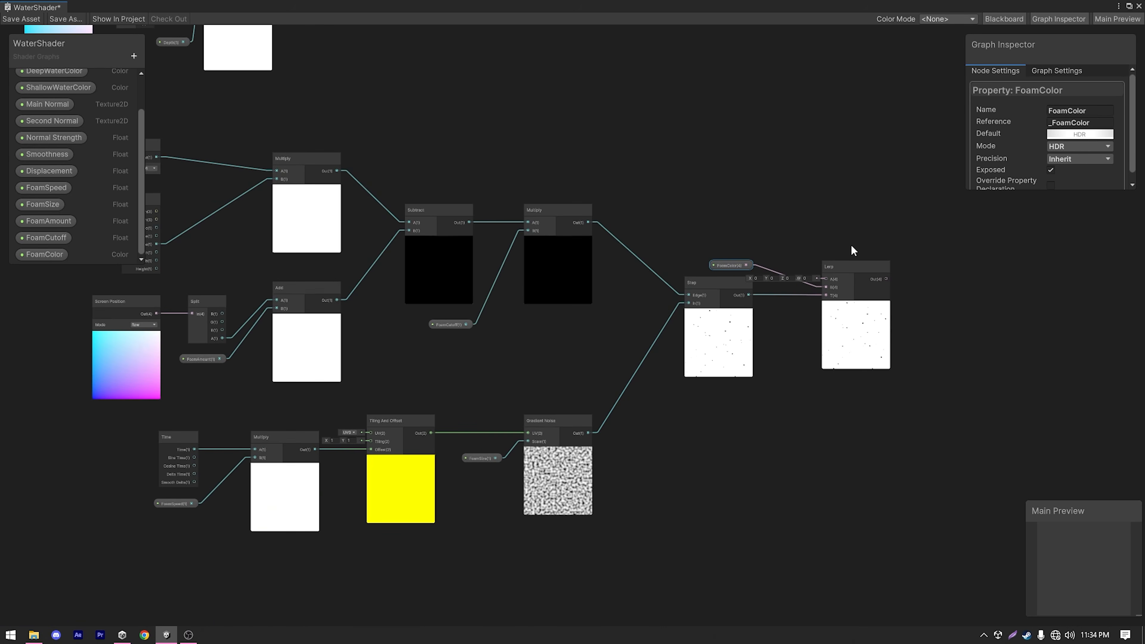
middle_click_drag(840, 195, 729, 460)
middle_click_drag(717, 162, 593, 422)
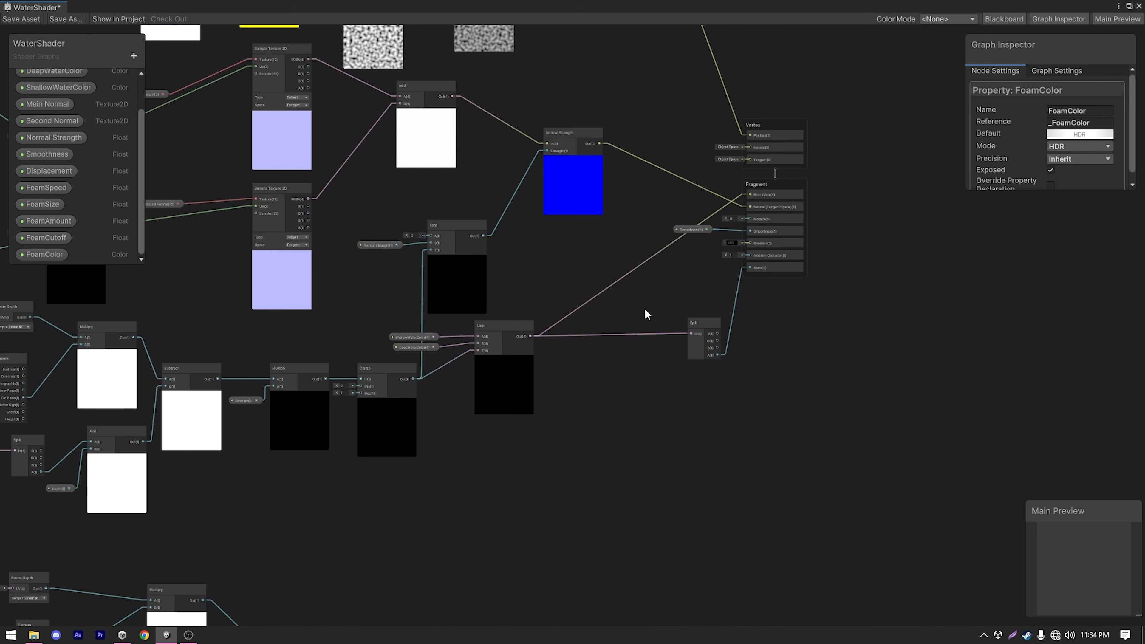
scroll(700, 371, "down", 3)
middle_click_drag(673, 485, 756, 340)
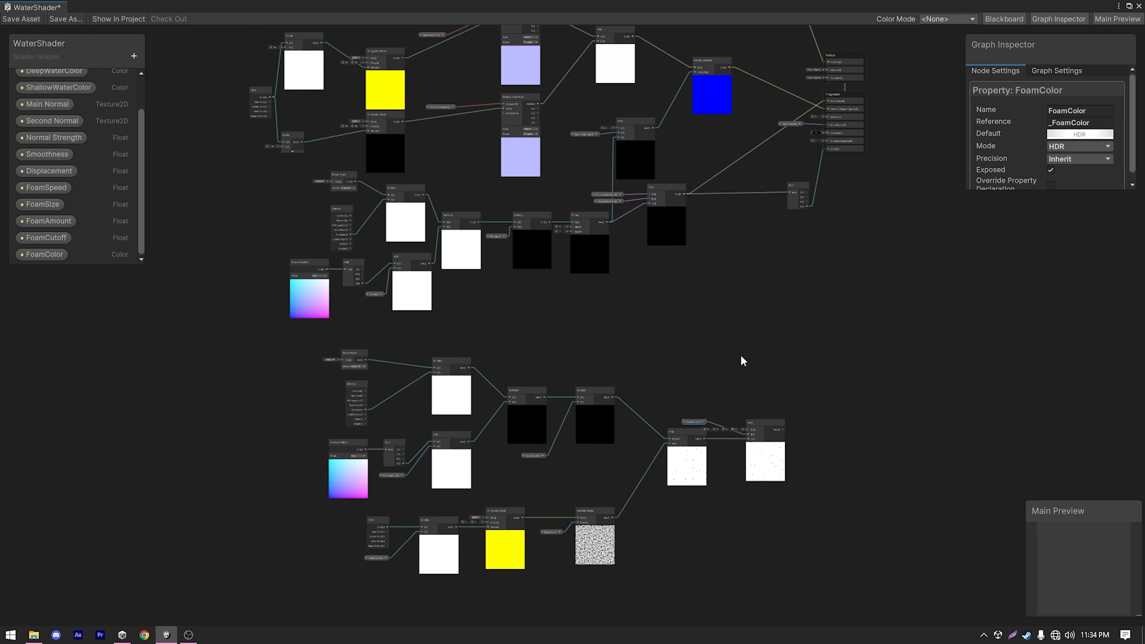
left_click(773, 425)
Replace the water-color Lerp's direct Base Color connection by routing its output into the foam Lerp's A input and the foam Lerp's output into Base Color.
scroll(773, 425, "up", 4)
left_click(637, 233)
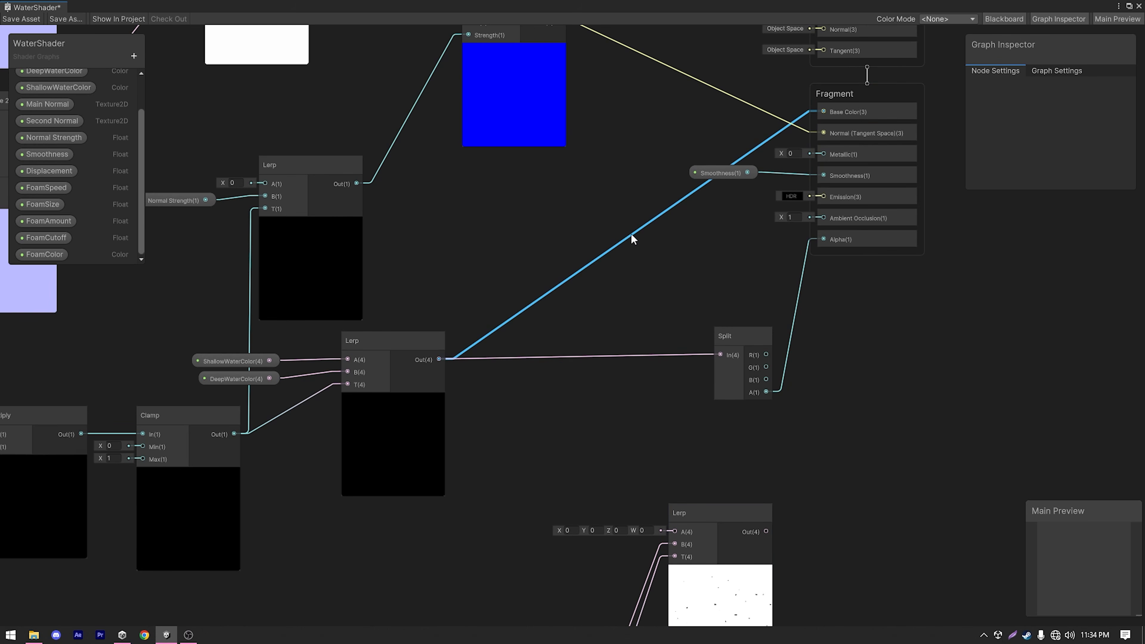
key("Delete")
left_click(438, 340)
left_click_drag(438, 358, 674, 531)
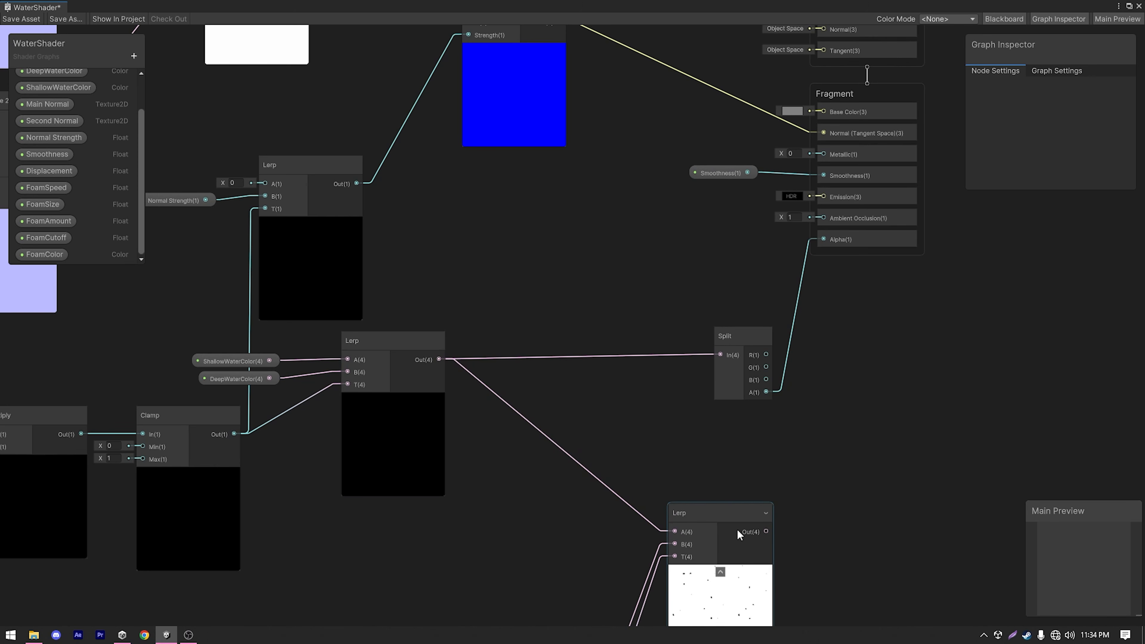
left_click_drag(766, 531, 823, 109)
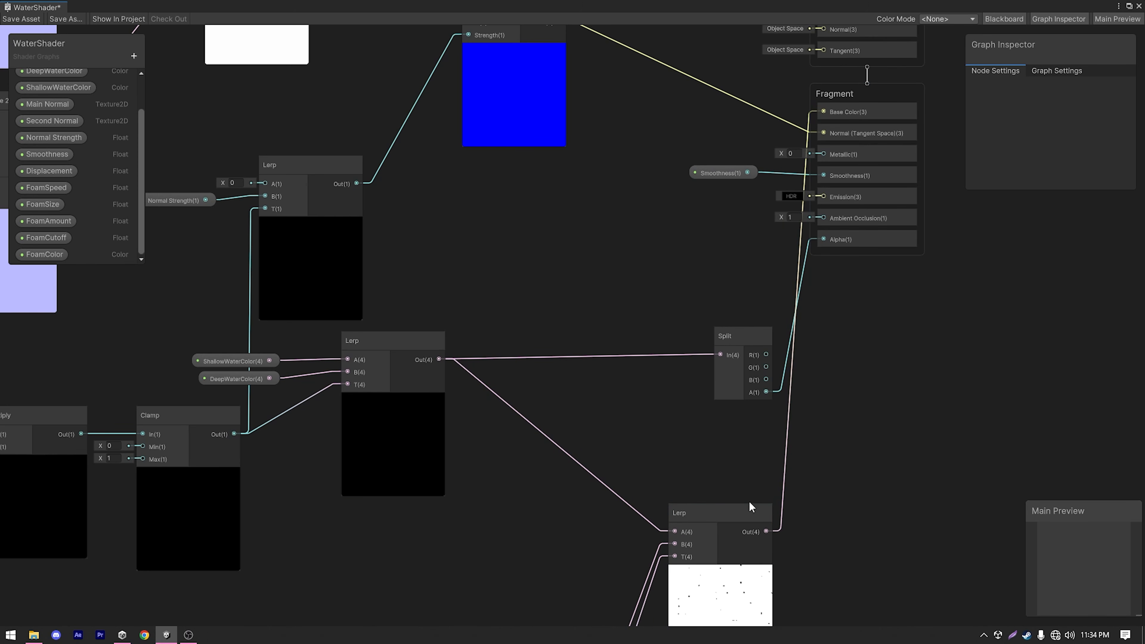
left_click_drag(730, 512, 680, 488)
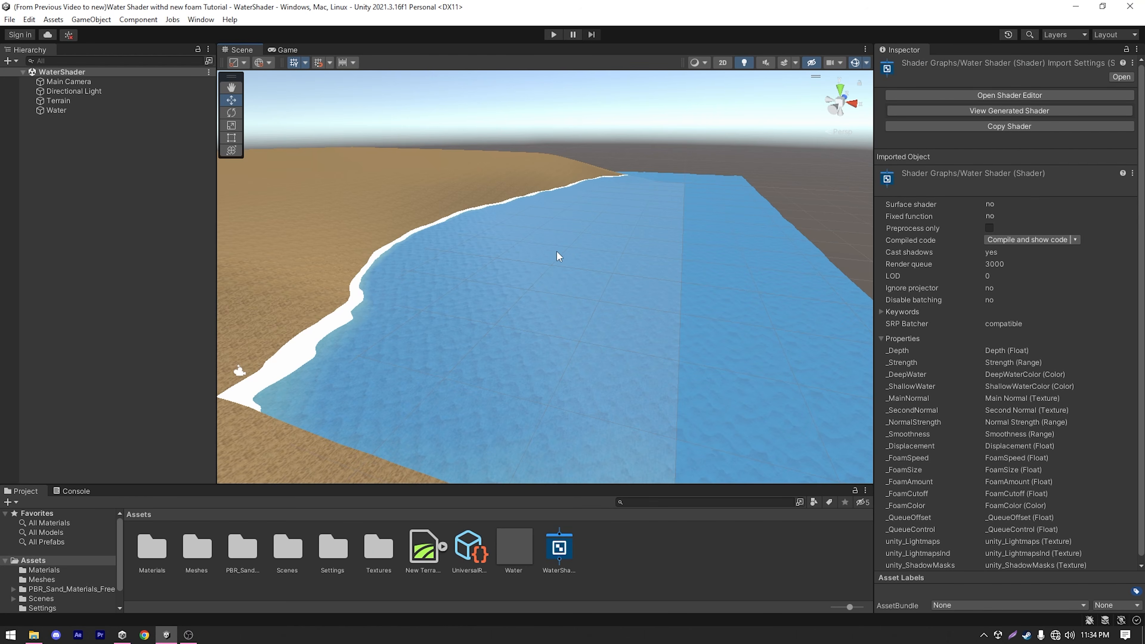
Set FoamSpeed to 0.1 on the Water object's material.
middle_click_drag(372, 238, 549, 274)
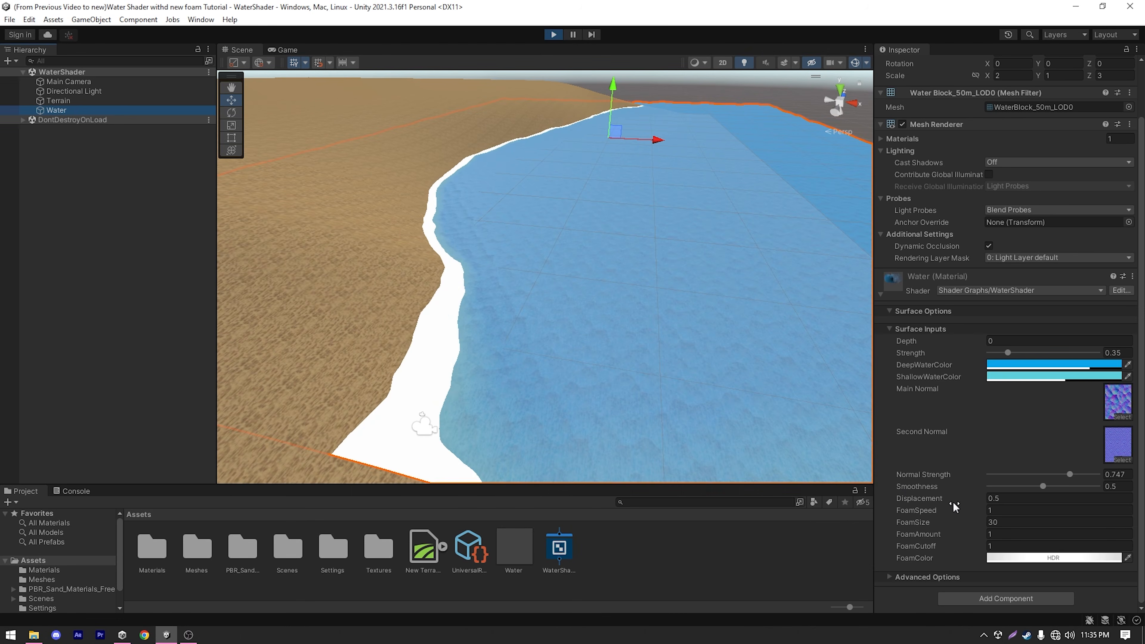
left_click(998, 510)
key("BackSpace")
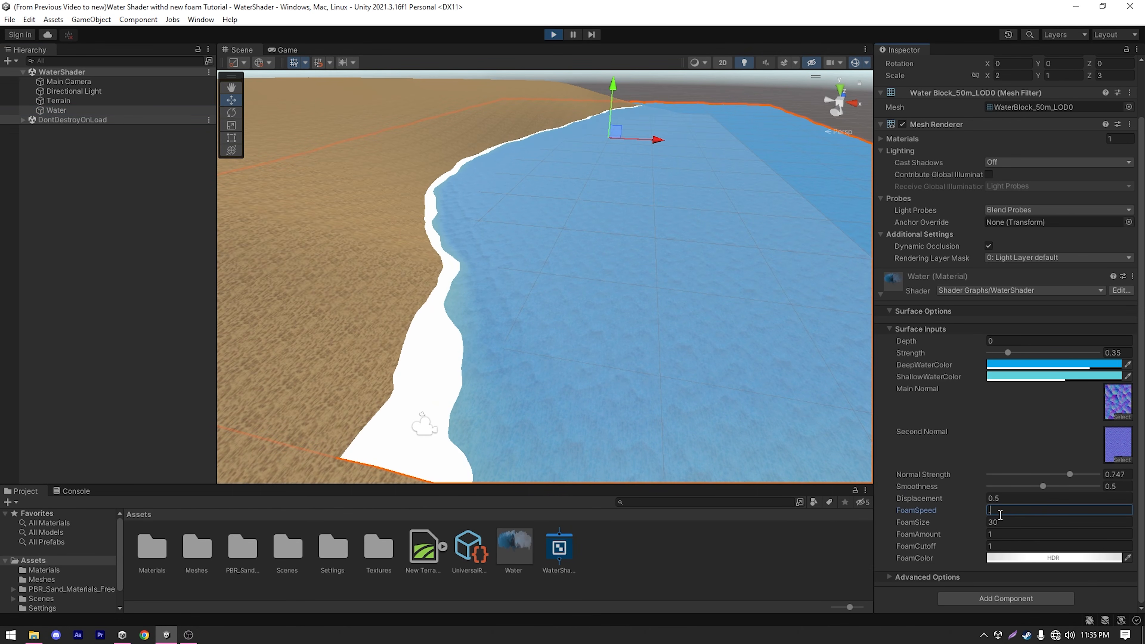
type("0.1")
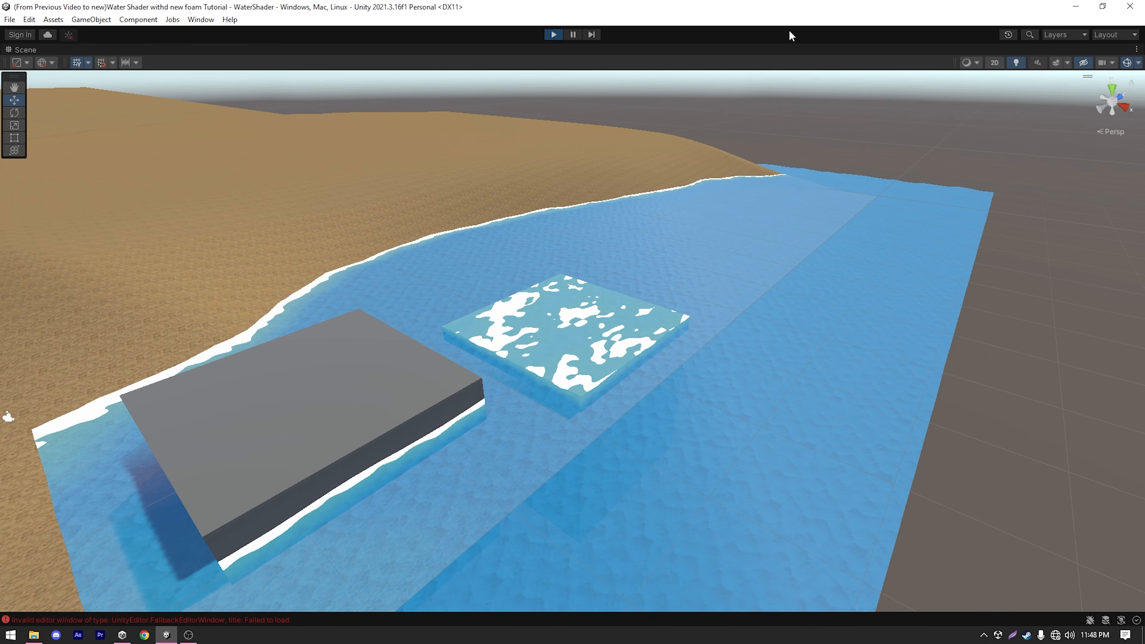
middle_click_drag(734, 145, 747, 130)
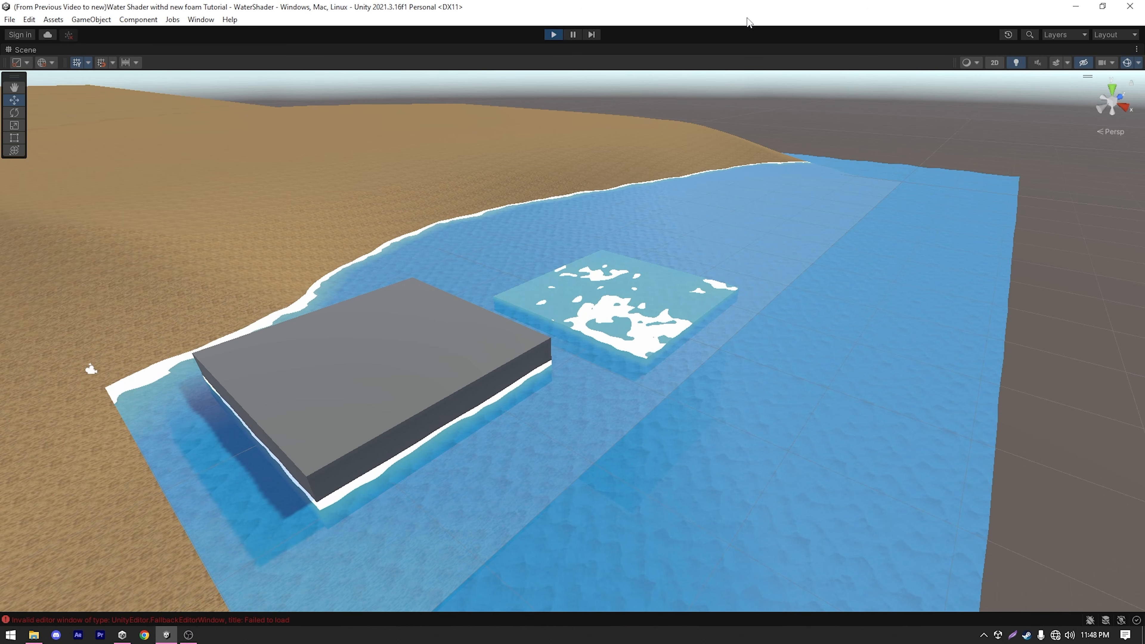
right_click_drag(619, 182, 650, 236)
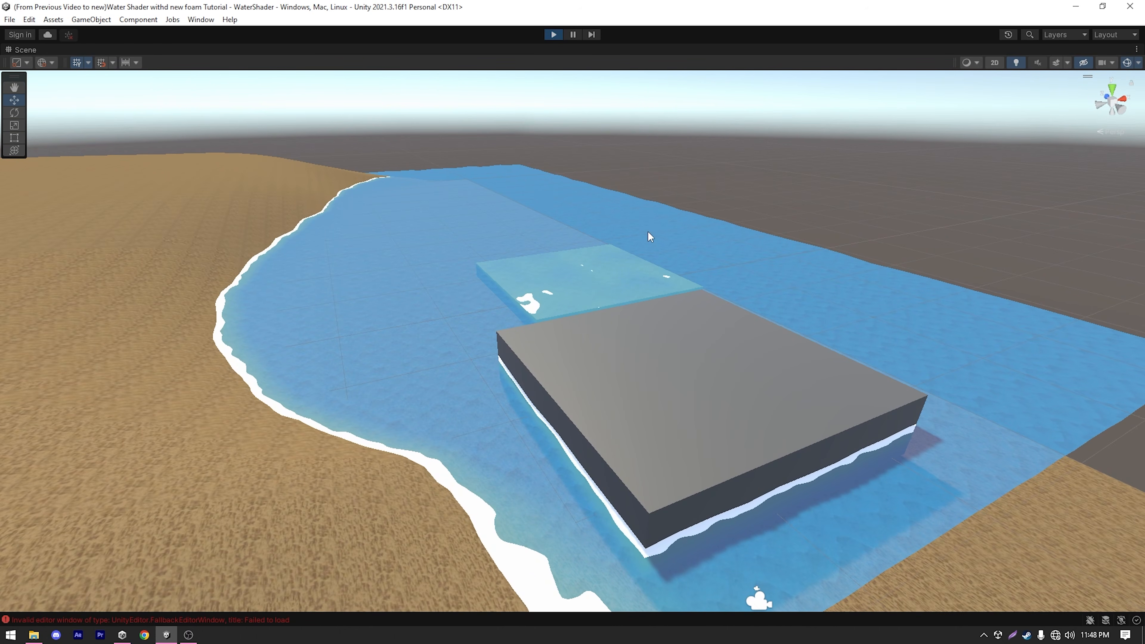
middle_click_drag(648, 232, 638, 213)
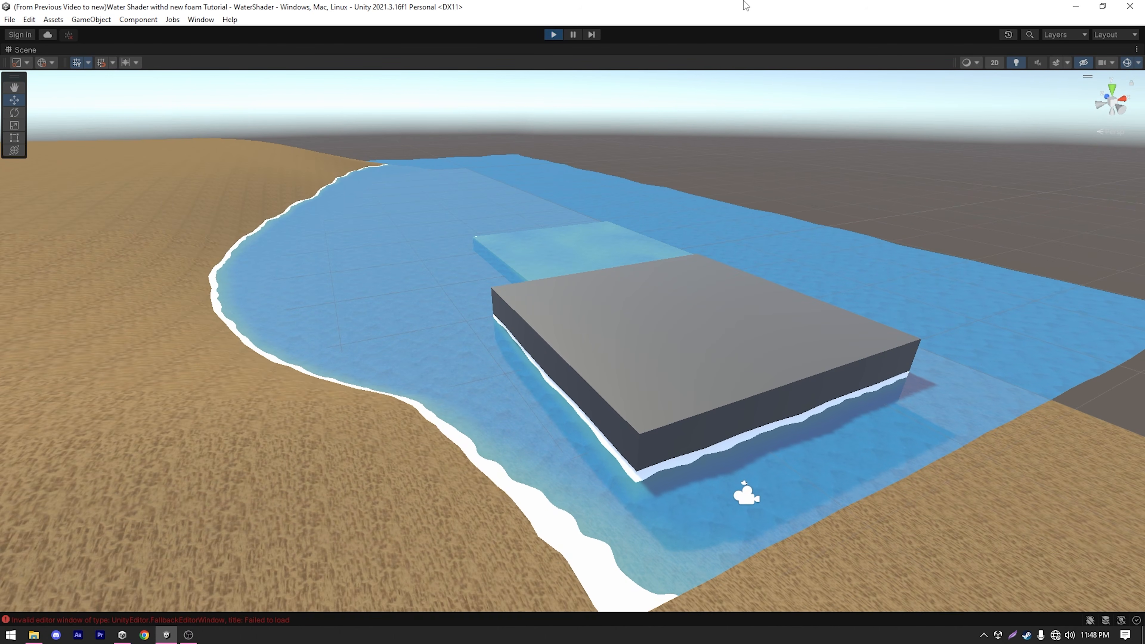